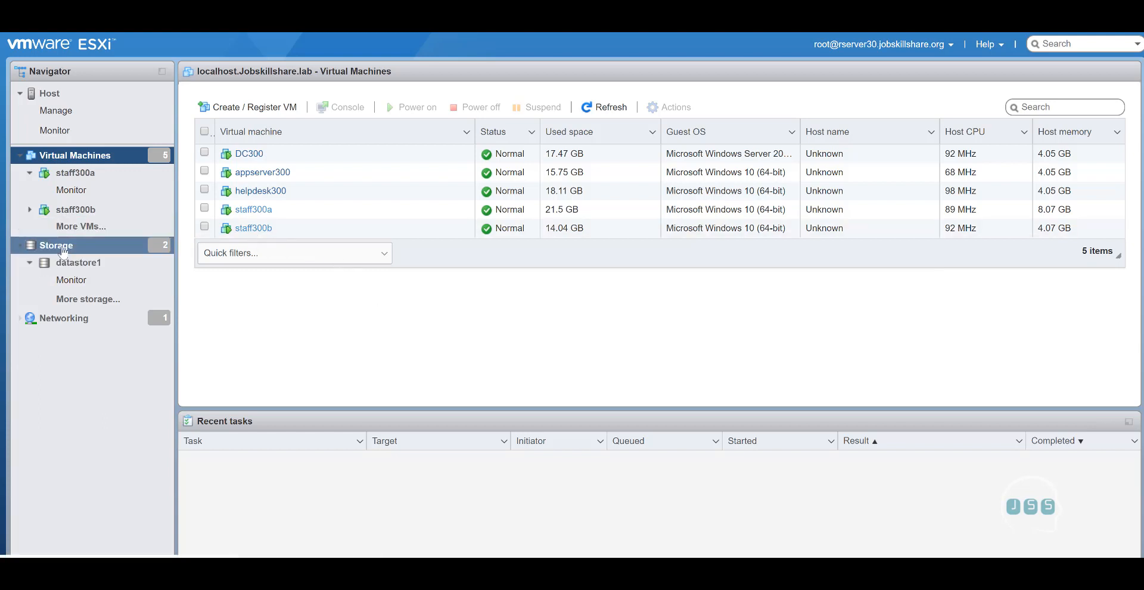
Step: Check the host's datastores, and open the staff300b virtual machine in a browser console
{"action": "left_click", "coordinate": [62, 247]}
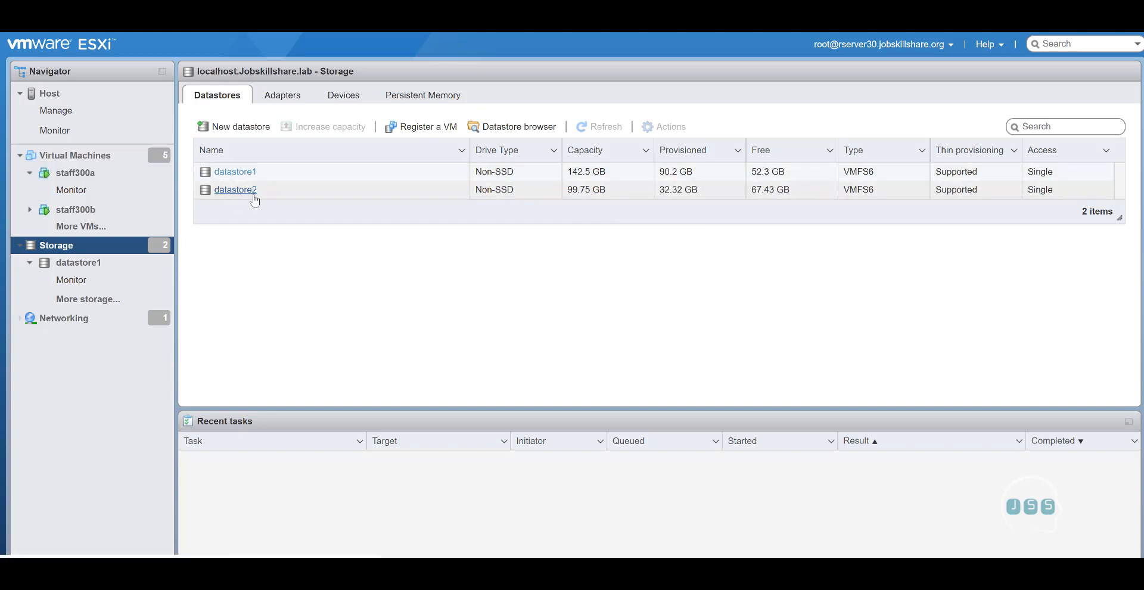
{"action": "left_click", "coordinate": [119, 154]}
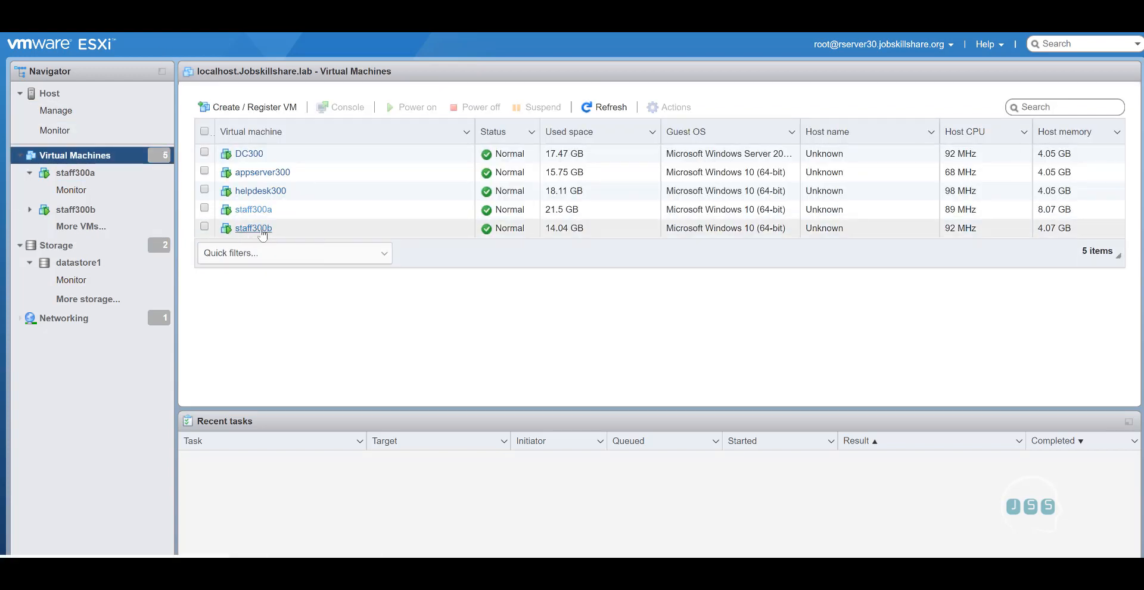
{"action": "left_click", "coordinate": [253, 228]}
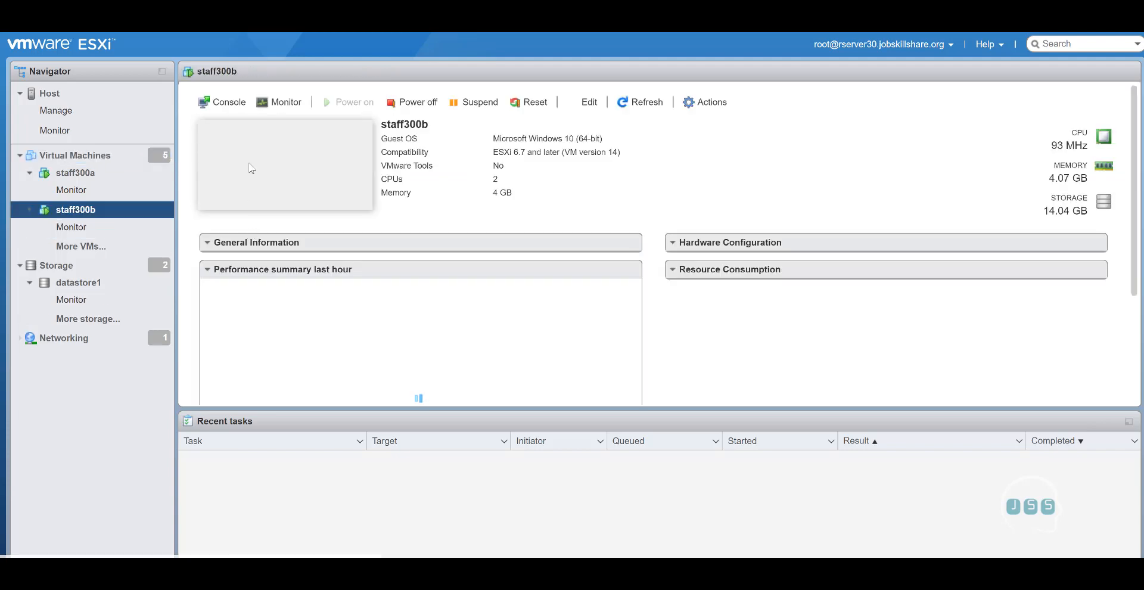
{"action": "left_click", "coordinate": [229, 103]}
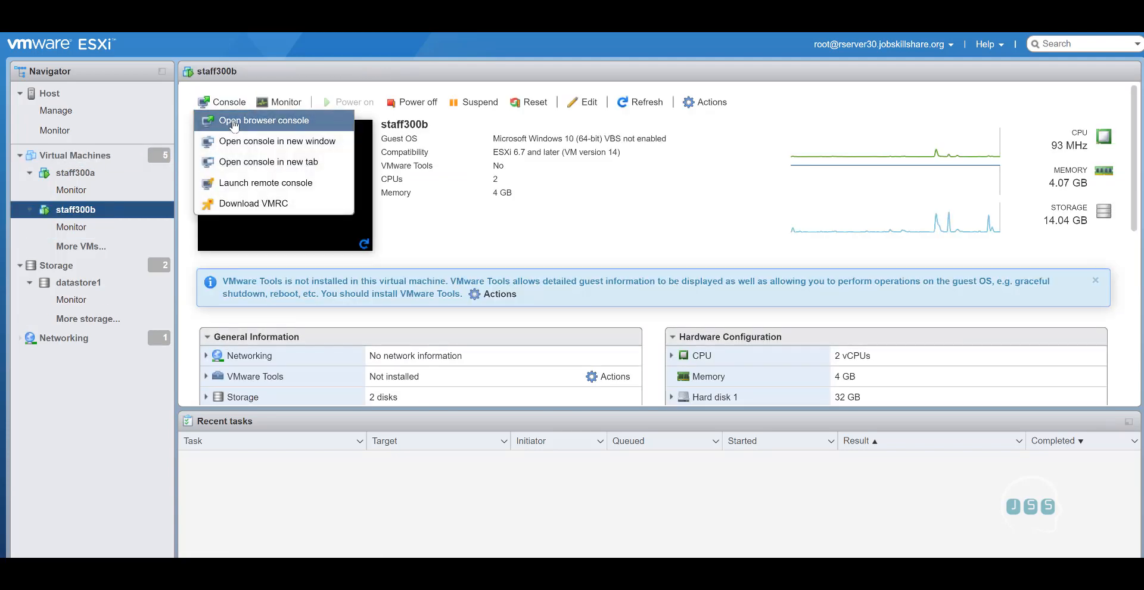
{"action": "left_click", "coordinate": [250, 118]}
{"action": "left_click_drag", "start_coordinate": [281, 94], "coordinate": [226, 79]}
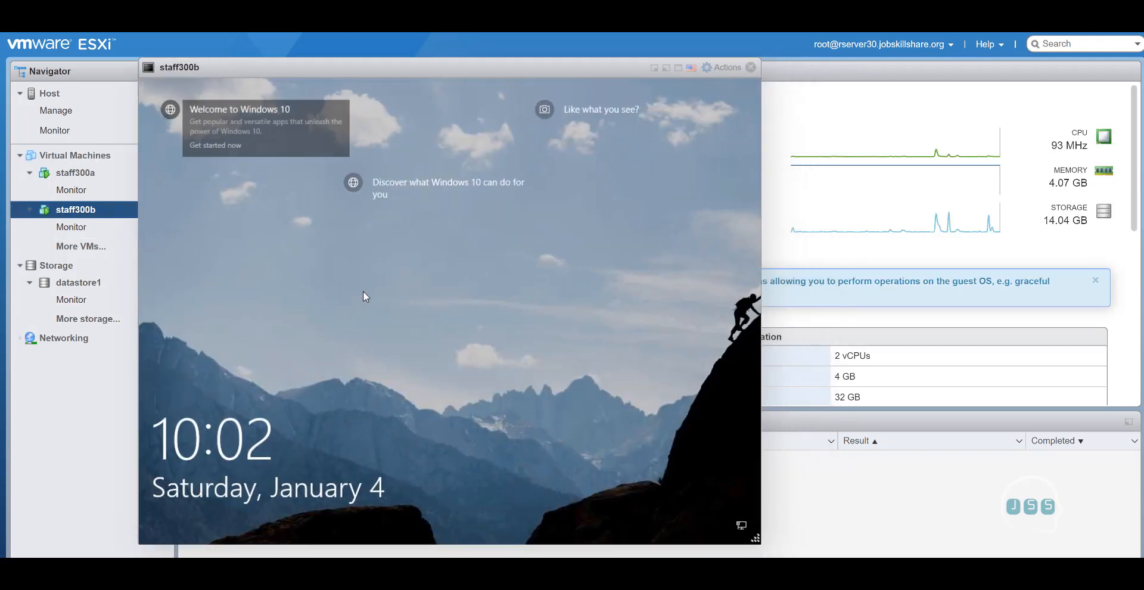
Step: Send Ctrl-Alt-Delete to the staff300b guest to dismiss its lock screen
{"action": "left_click", "coordinate": [628, 259]}
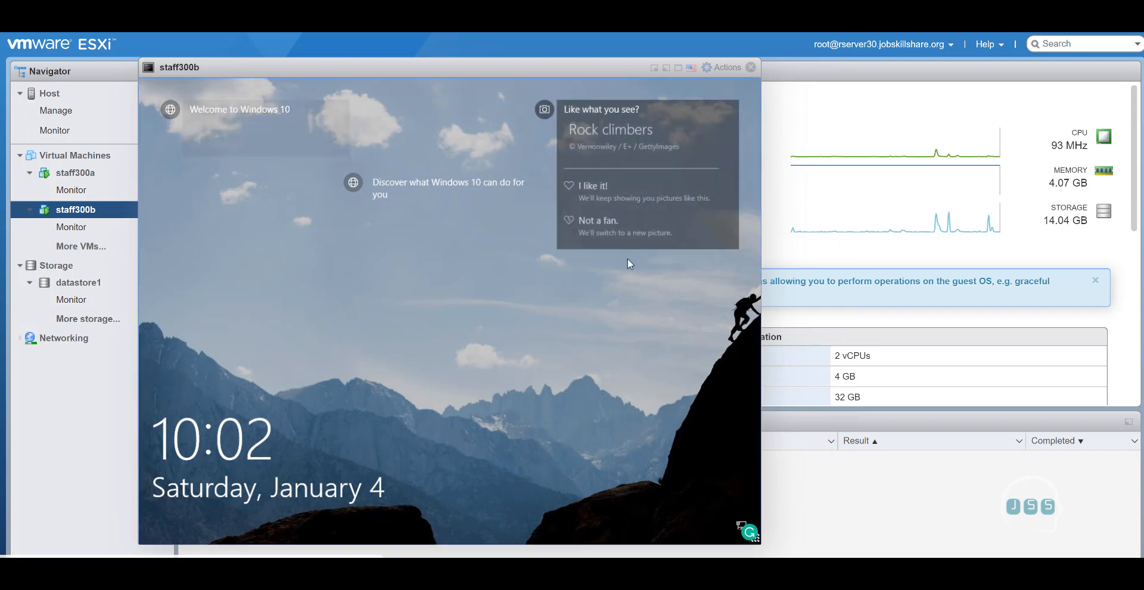
{"action": "left_click", "coordinate": [705, 79]}
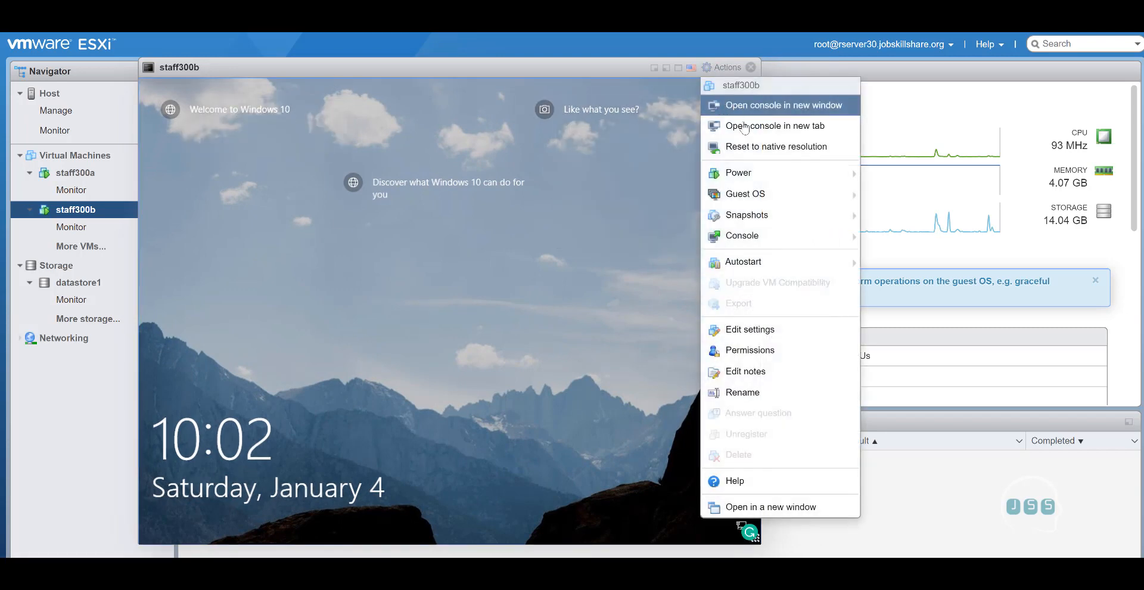
{"action": "mouse_move", "coordinate": [744, 172]}
{"action": "mouse_move", "coordinate": [744, 194]}
{"action": "mouse_move", "coordinate": [587, 241]}
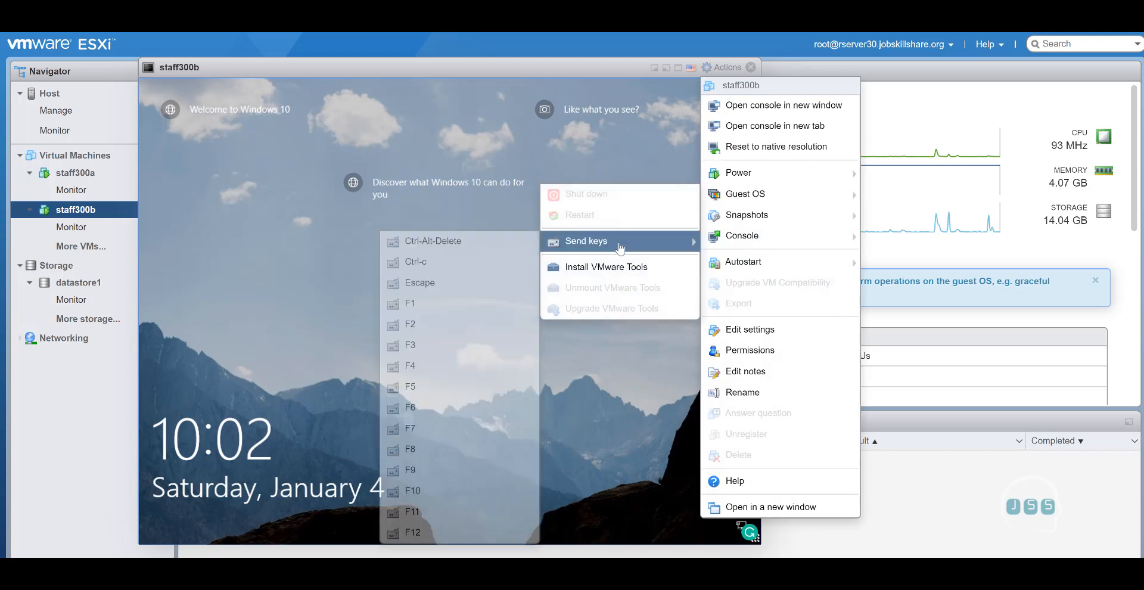
{"action": "left_click", "coordinate": [441, 240]}
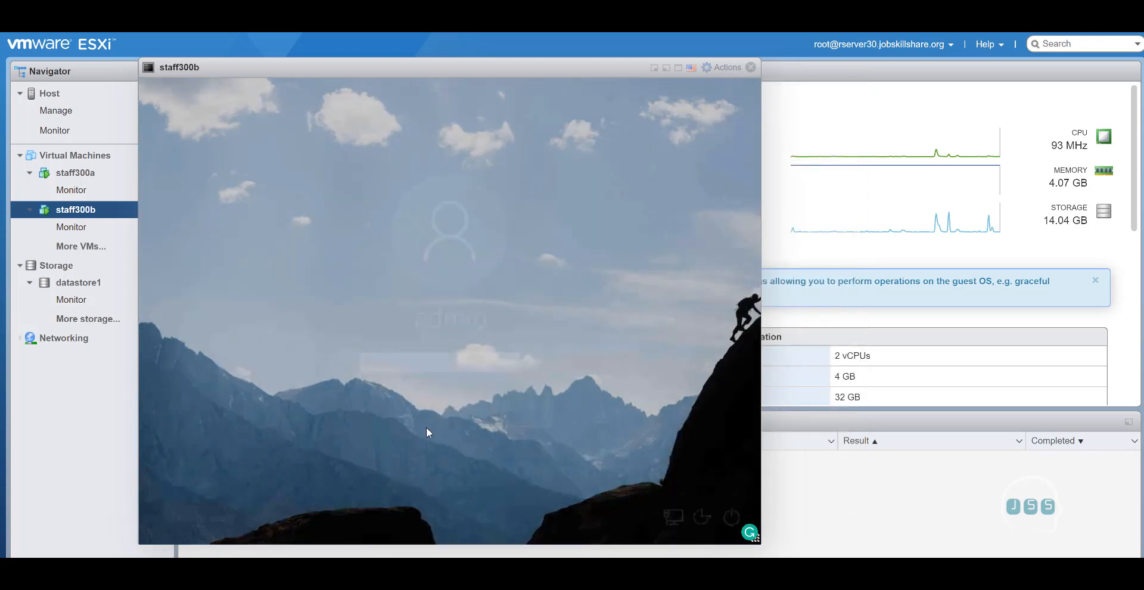
Step: Sign in to Windows with the helpdesk account by entering the account password
{"action": "left_click", "coordinate": [213, 512]}
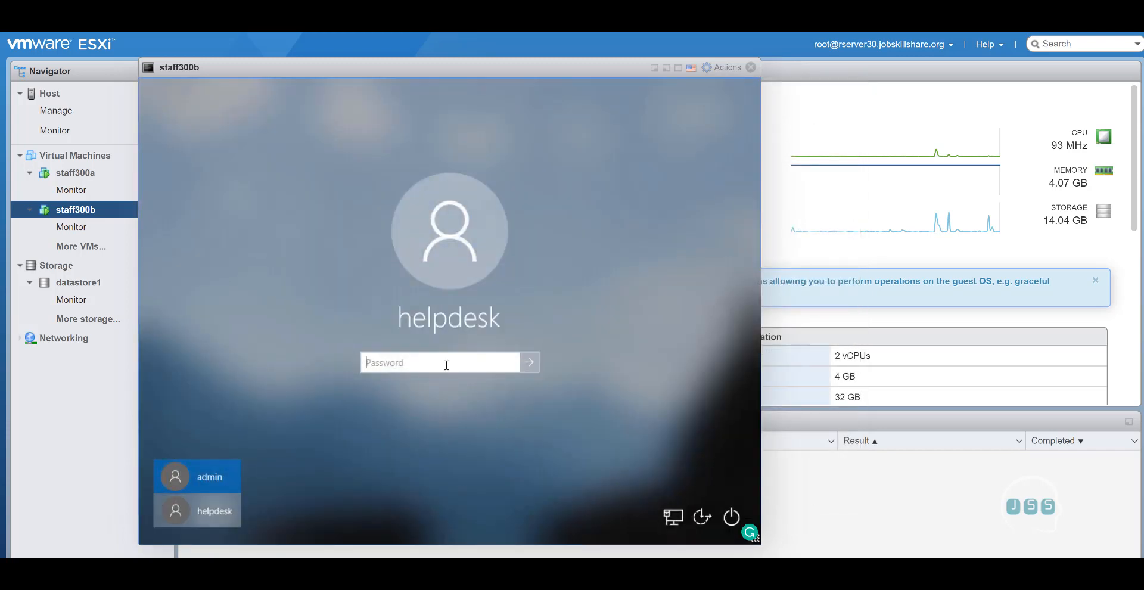
{"action": "type", "text": "•••••••"}
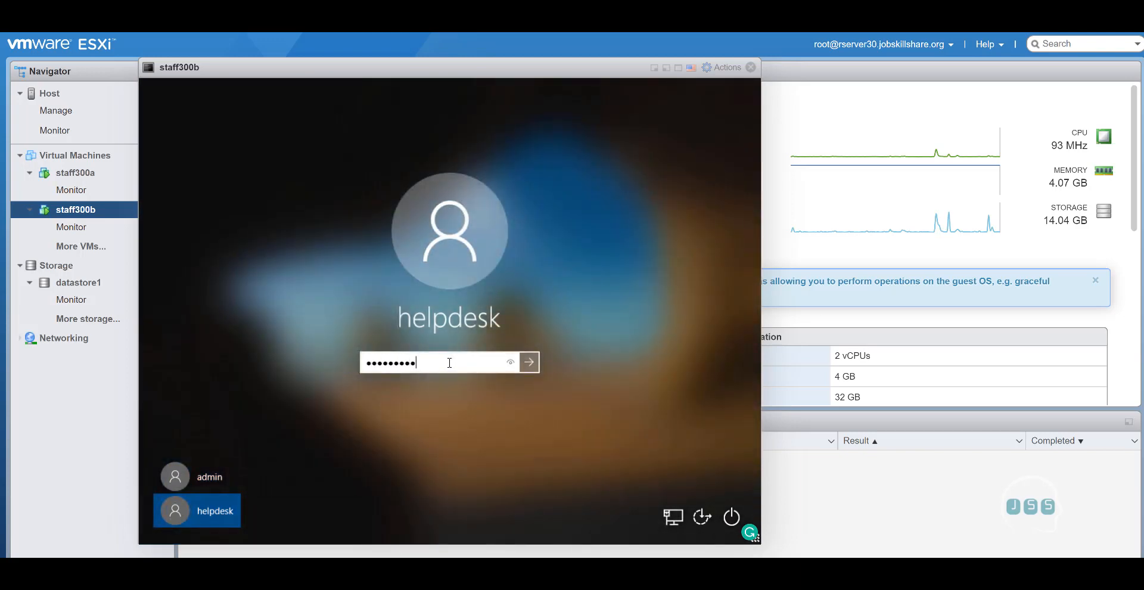
{"action": "type", "text": "•••••"}
{"action": "key", "text": "Return"}
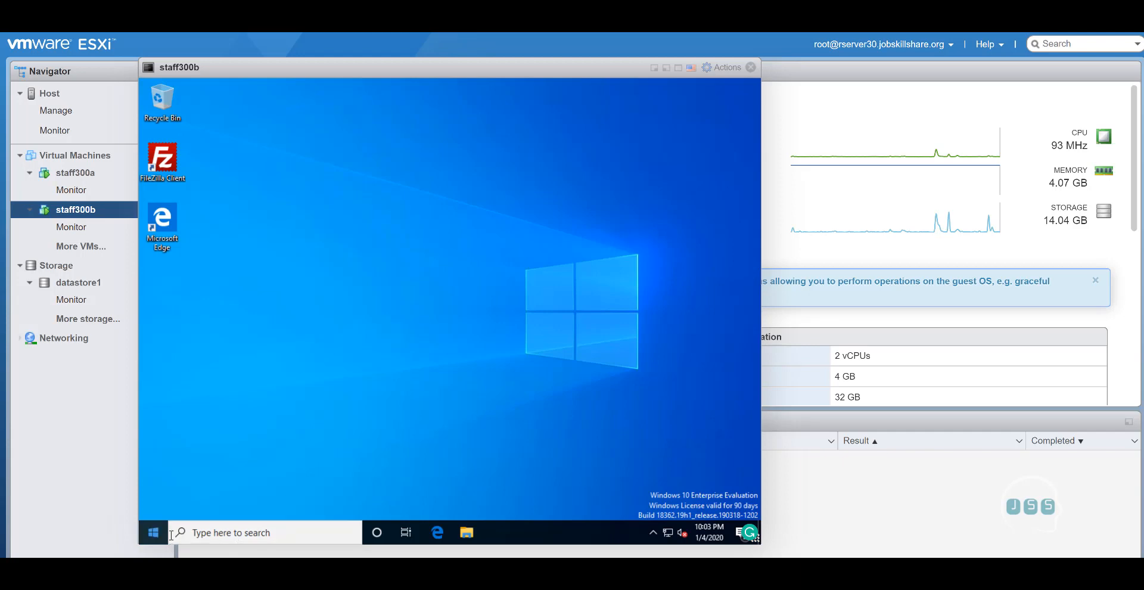
Step: Search the guest for "int", launch Internet Explorer and maximize its window
{"action": "left_click", "coordinate": [320, 536]}
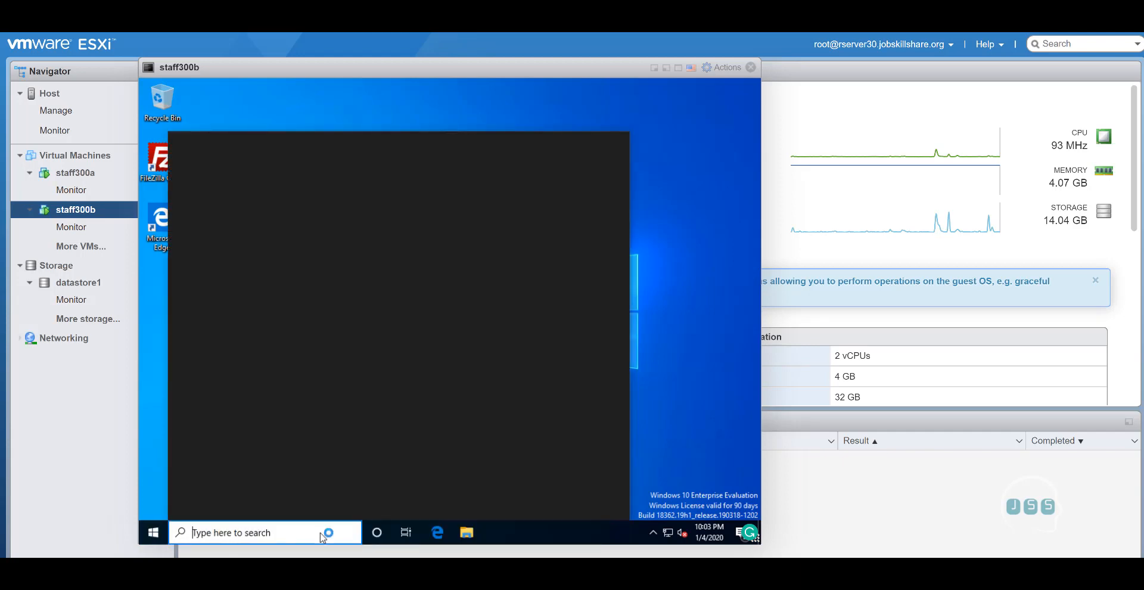
{"action": "type", "text": "int"}
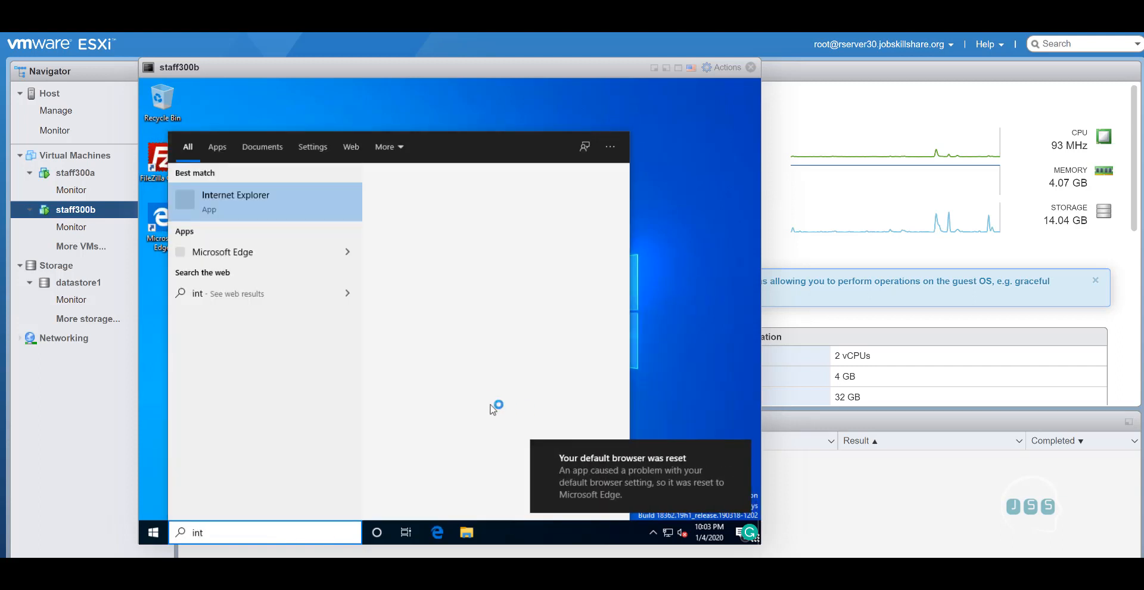
{"action": "left_click", "coordinate": [237, 213]}
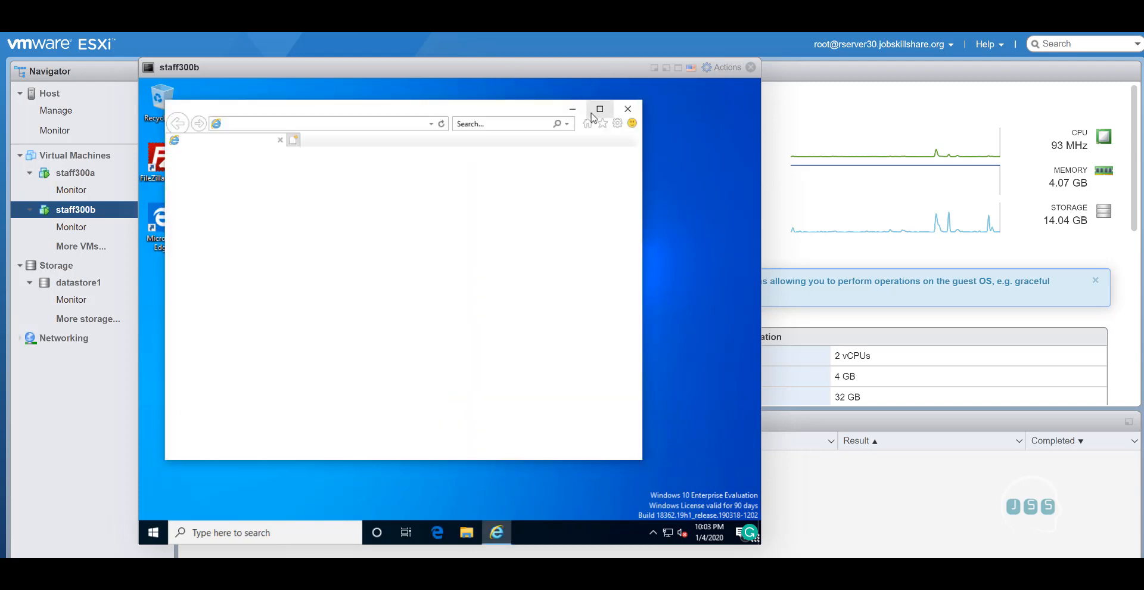
{"action": "left_click", "coordinate": [594, 114]}
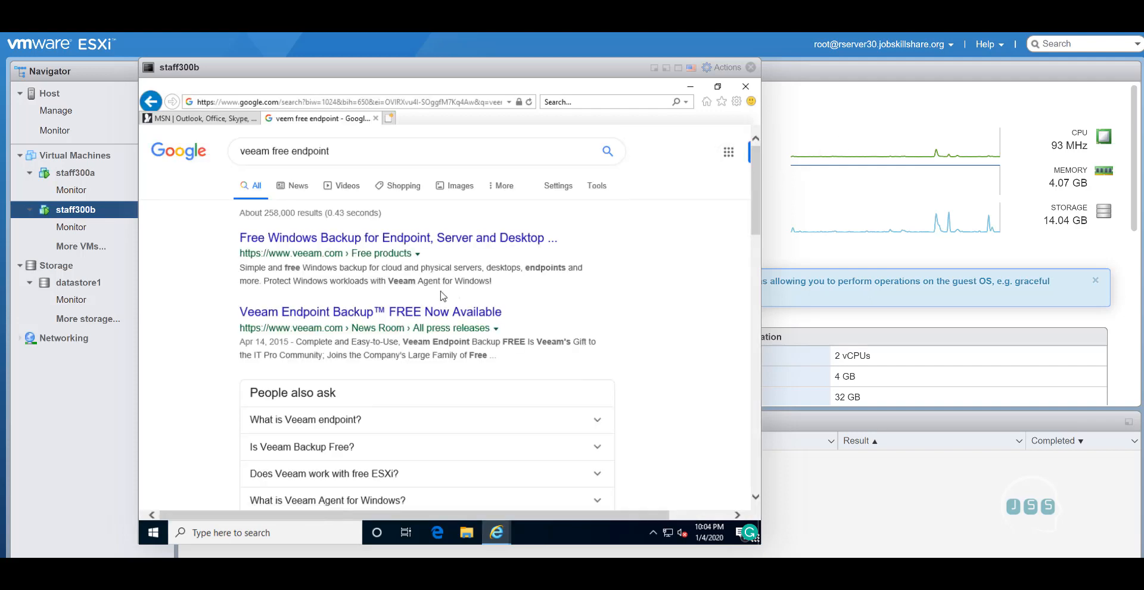
Step: Open Veeam's free Windows backup page from the search results, accept its cookies and proceed to the sign-in form for the download
{"action": "left_click", "coordinate": [308, 240]}
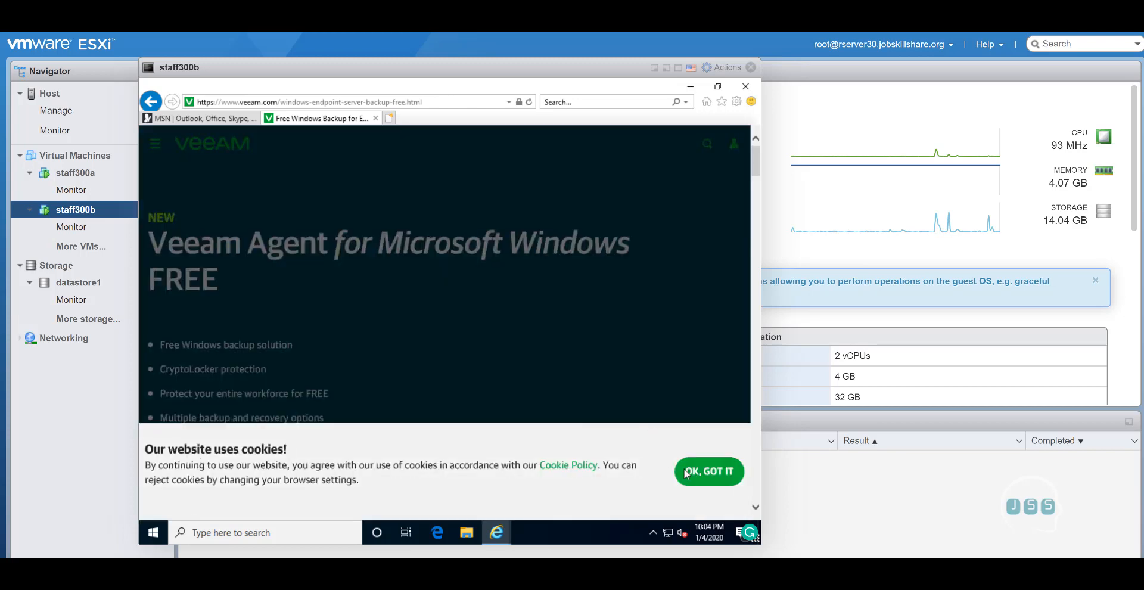
{"action": "left_click", "coordinate": [685, 472]}
{"action": "left_click", "coordinate": [206, 466]}
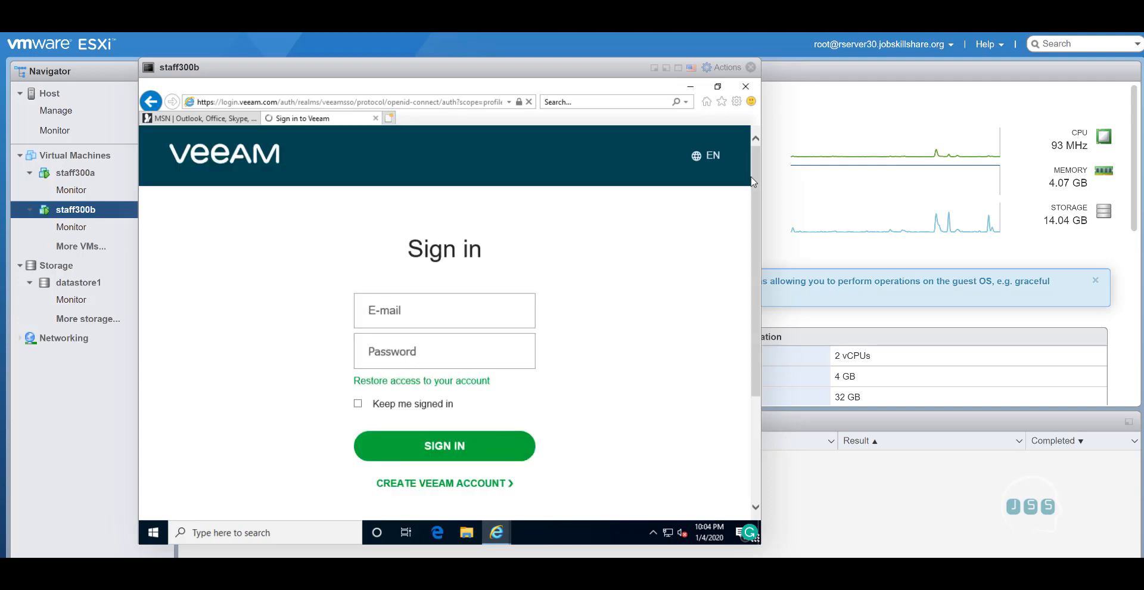
{"action": "left_click", "coordinate": [423, 321]}
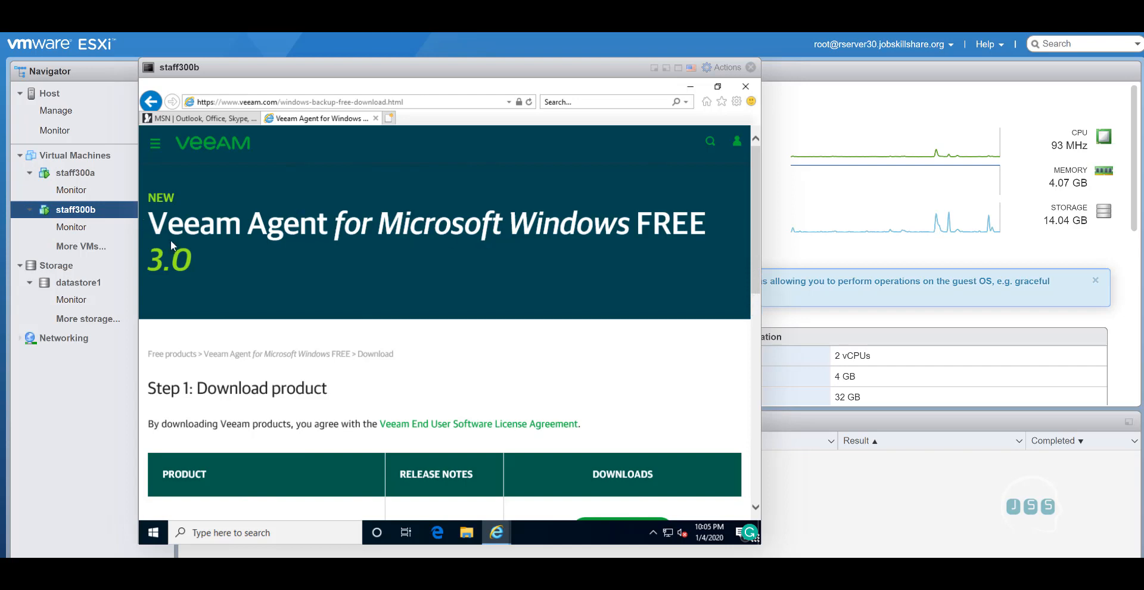
Step: Download Veeam Agent for Microsoft Windows FREE, agreeing to the End User Software License Agreement, and save the zip file
{"action": "scroll", "coordinate": [172, 244], "scroll_direction": "down", "scroll_amount": 5}
{"action": "scroll", "coordinate": [461, 260], "scroll_direction": "up", "scroll_amount": 1}
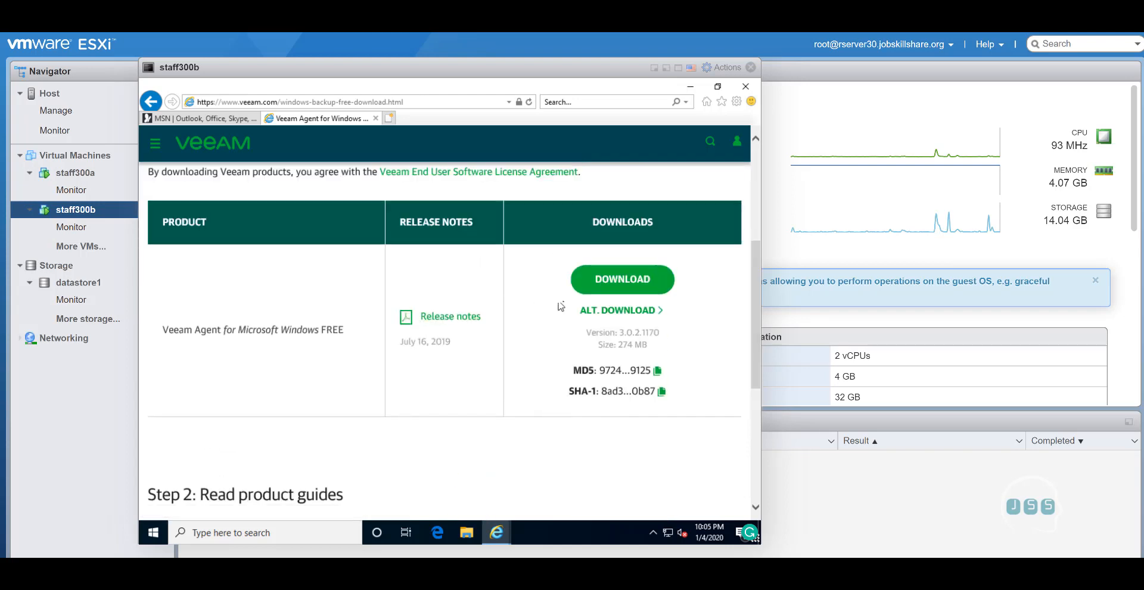
{"action": "left_click", "coordinate": [632, 293]}
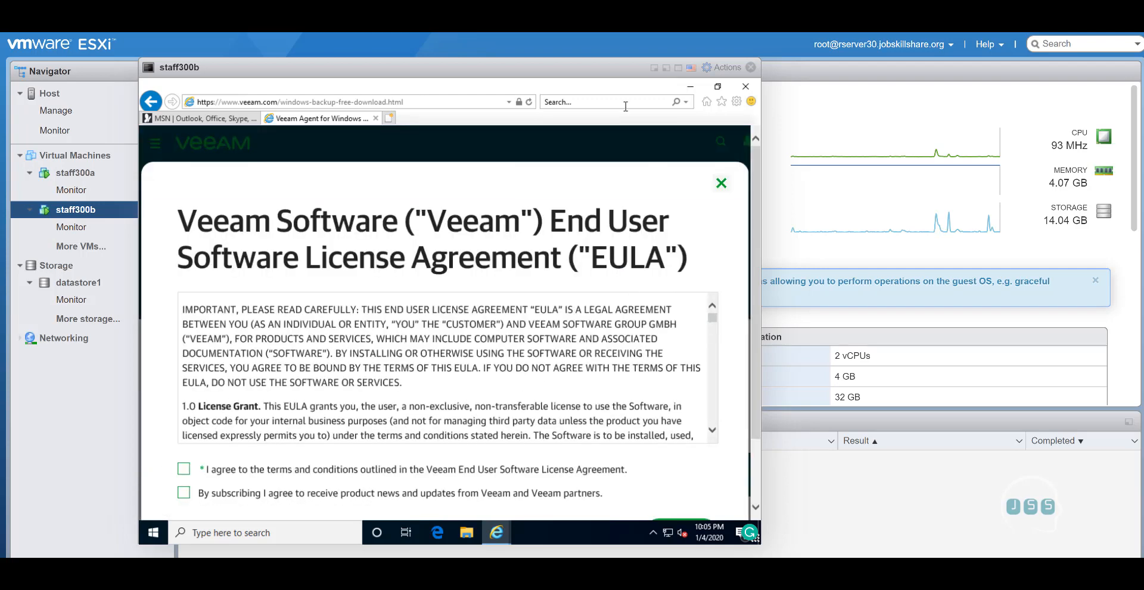
{"action": "left_click", "coordinate": [183, 469]}
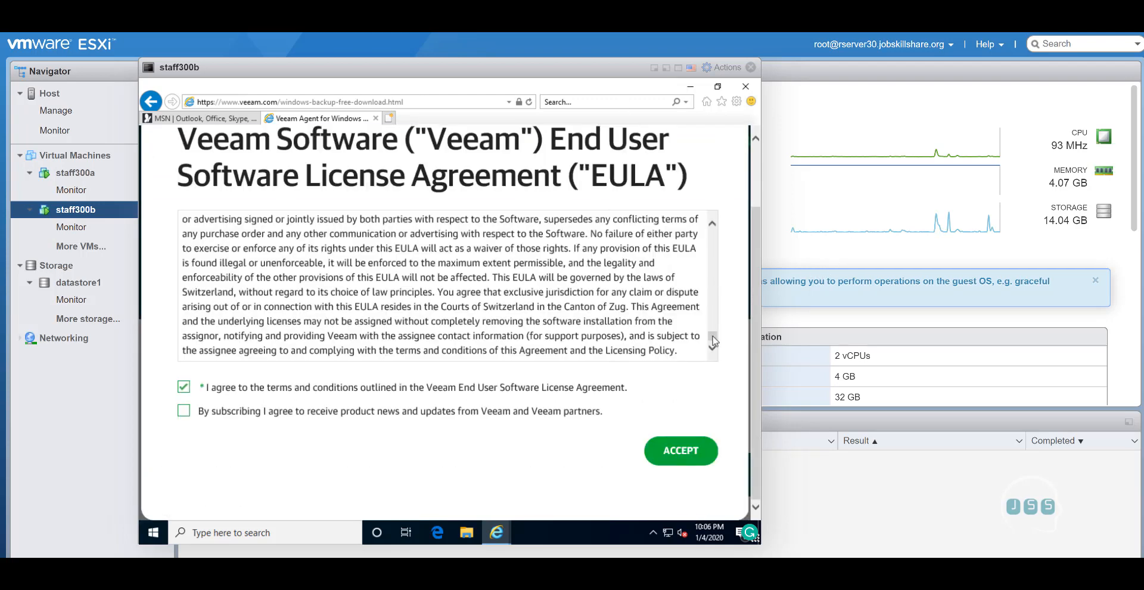
{"action": "scroll", "coordinate": [712, 340], "scroll_direction": "up", "scroll_amount": 1}
{"action": "scroll", "coordinate": [712, 345], "scroll_direction": "down", "scroll_amount": 2}
{"action": "left_click", "coordinate": [672, 453]}
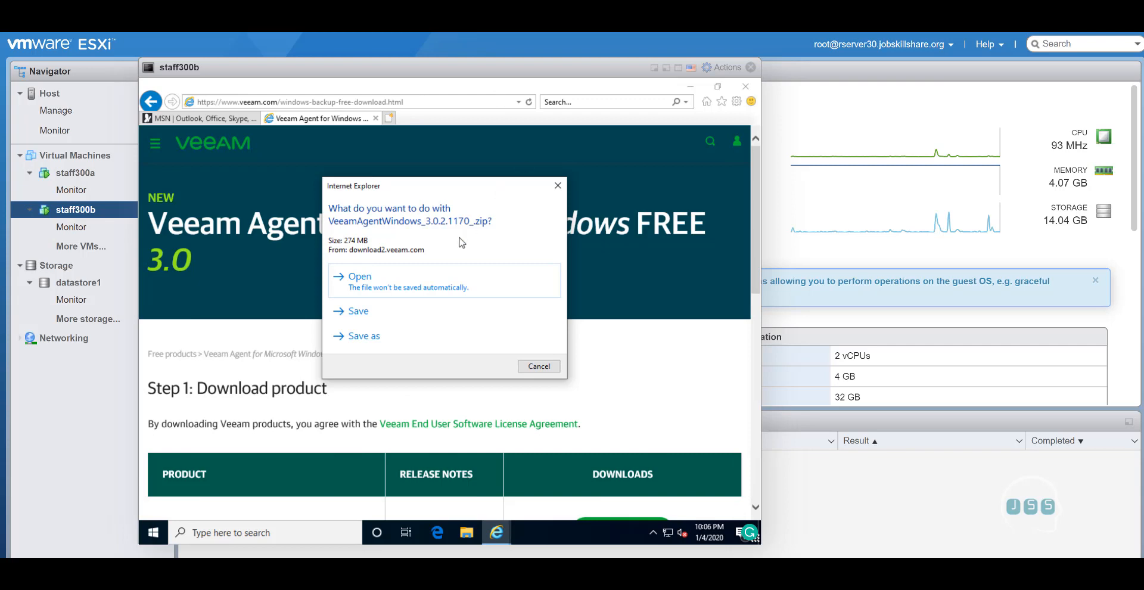
{"action": "left_click", "coordinate": [359, 311]}
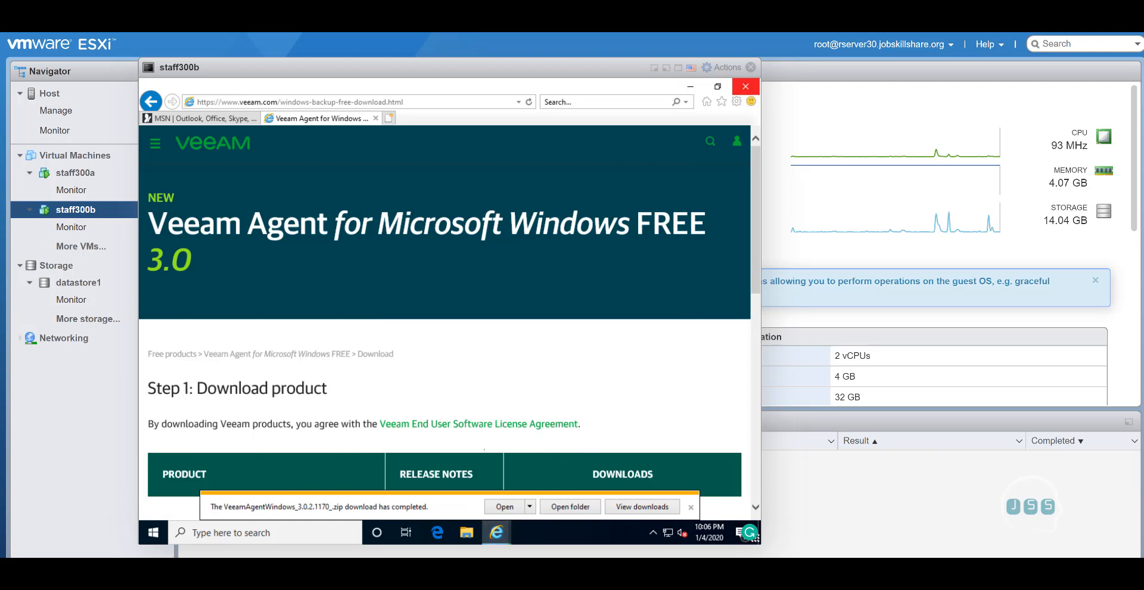
Step: Show the downloaded VeeamAgentWindows_3.0.2.1170_ archive in its folder and extract all of its contents
{"action": "left_click", "coordinate": [548, 510]}
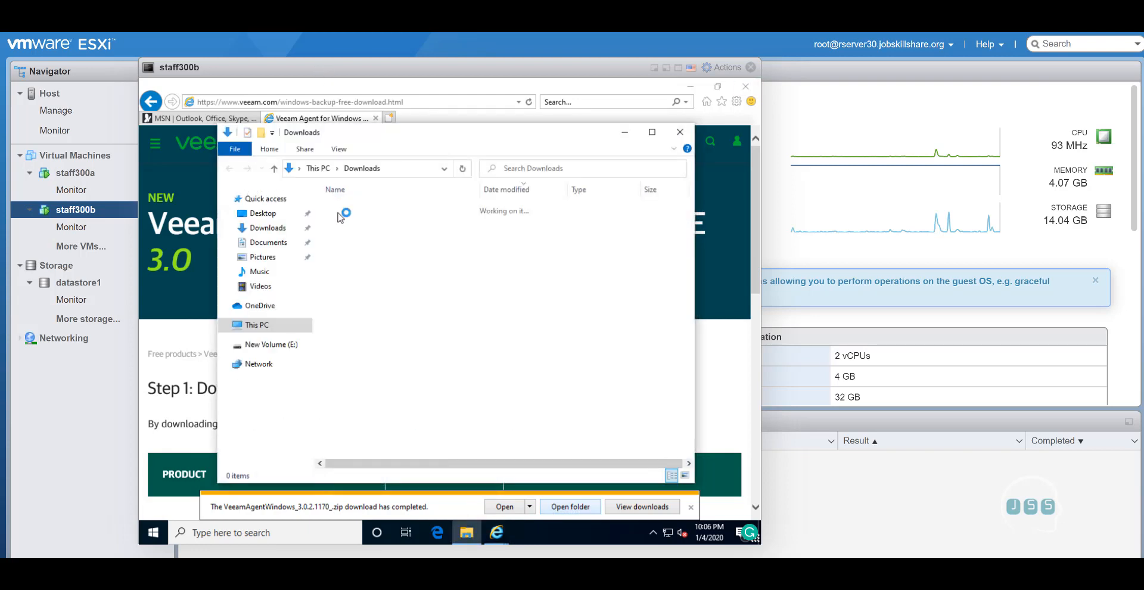
{"action": "right_click", "coordinate": [361, 232]}
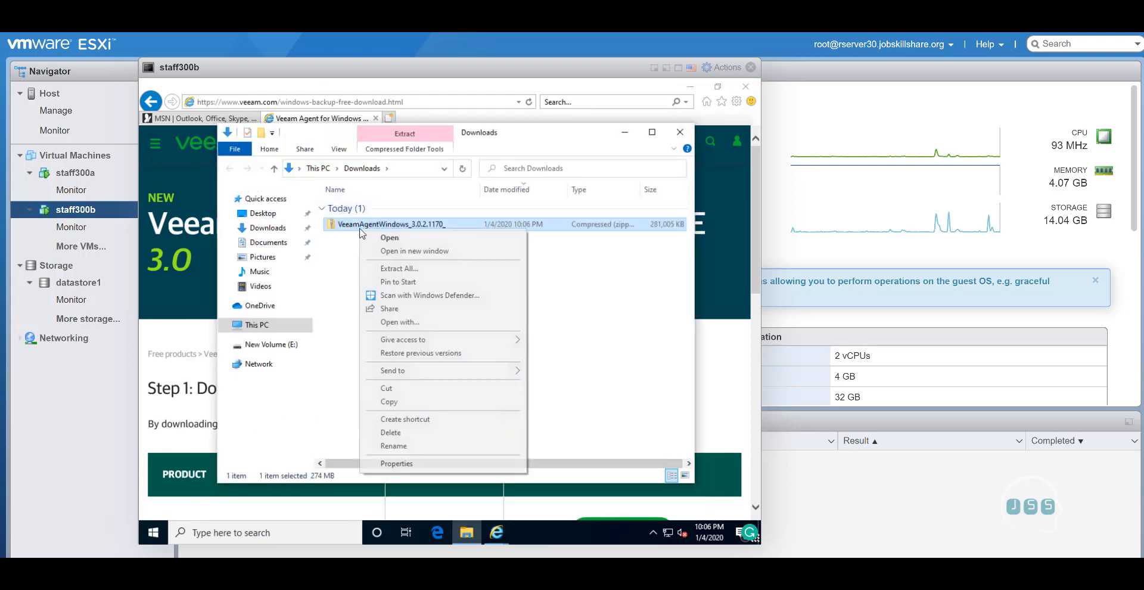
{"action": "left_click", "coordinate": [385, 269]}
{"action": "left_click", "coordinate": [549, 421]}
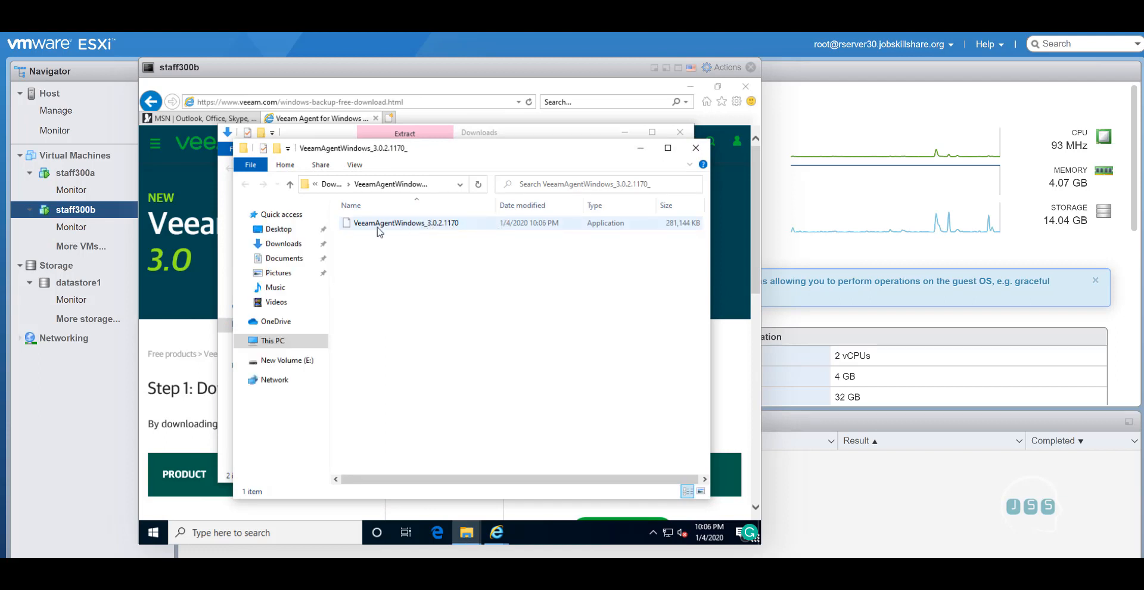
Step: Run the extracted VeeamAgentWindows_3.0.2.1170 installer as administrator and allow it to make changes to the device
{"action": "right_click", "coordinate": [403, 226]}
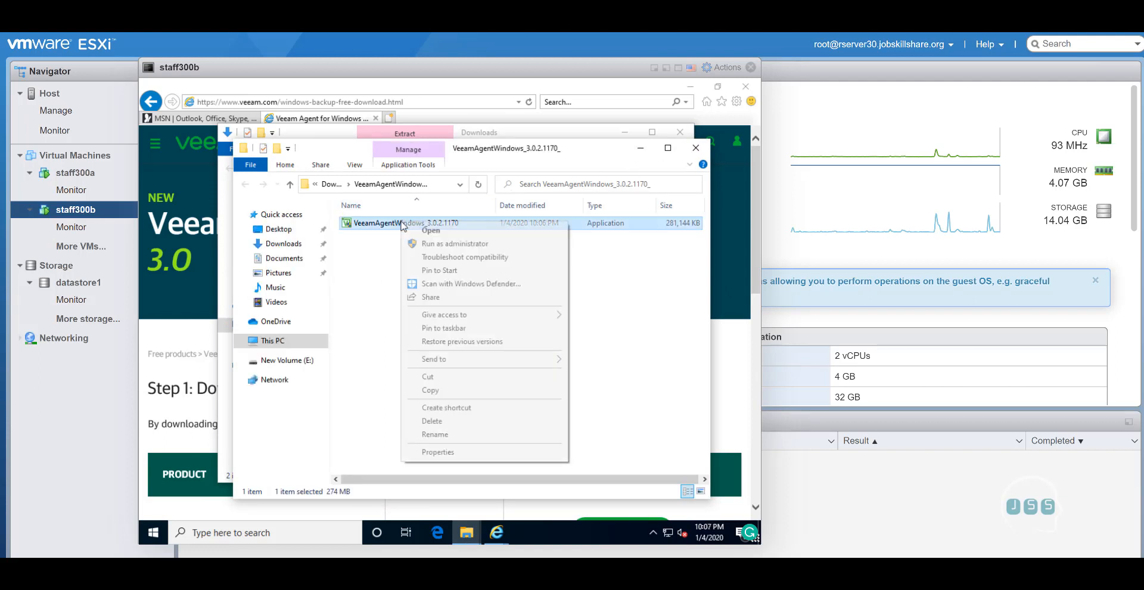
{"action": "left_click", "coordinate": [417, 243]}
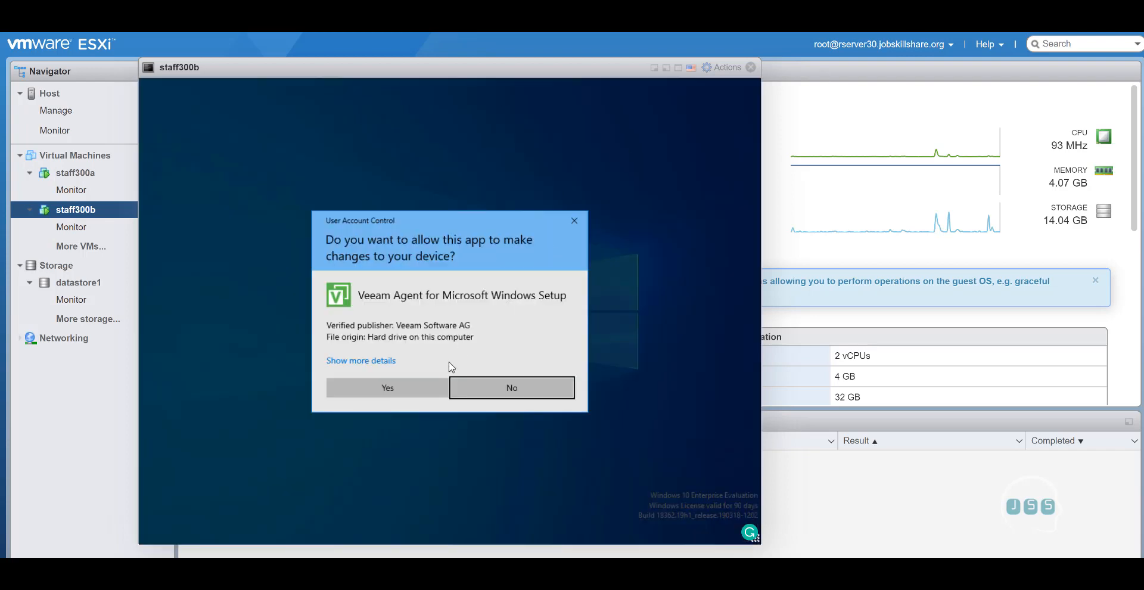
{"action": "left_click", "coordinate": [422, 388]}
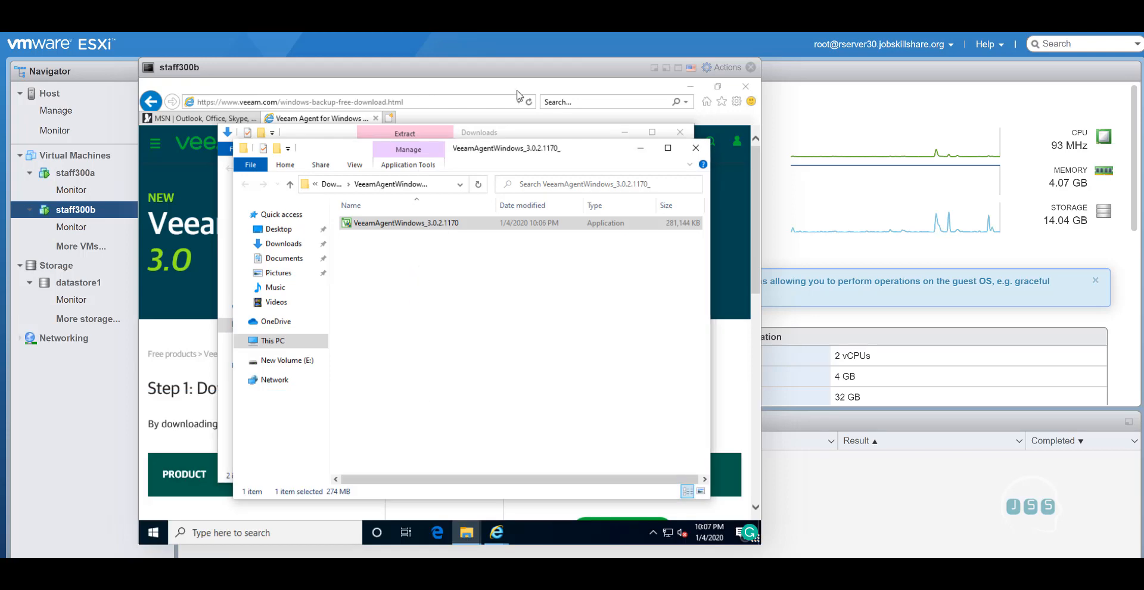
Step: Accept the Veeam and 3rd party components license agreements and start the Veeam Agent installation
{"action": "left_click", "coordinate": [322, 357]}
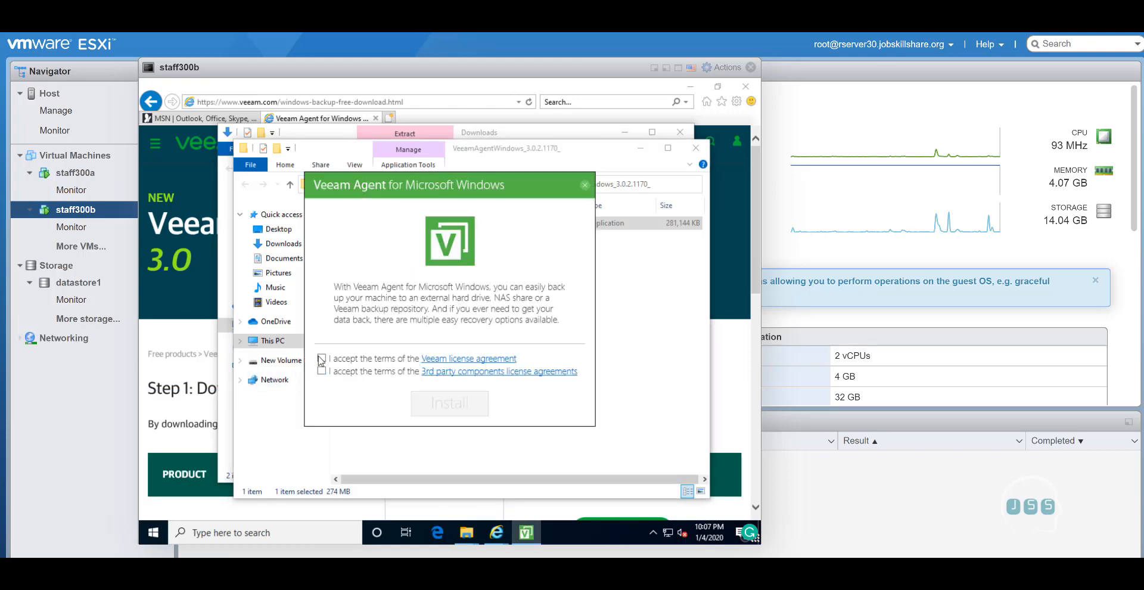
{"action": "left_click", "coordinate": [322, 370]}
{"action": "left_click", "coordinate": [450, 412]}
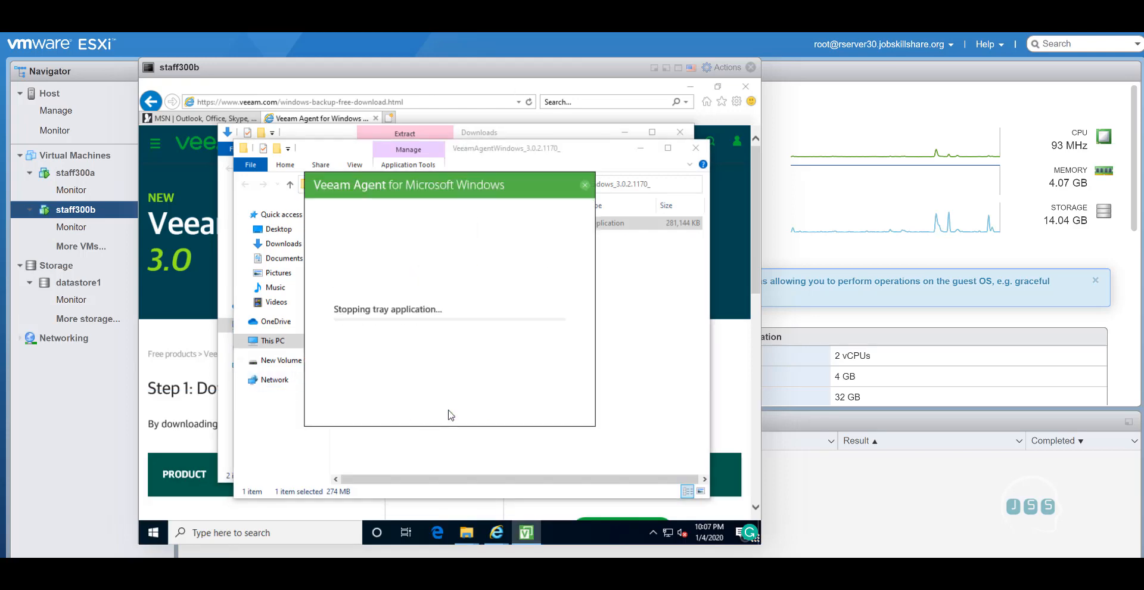
Step: Minimize the folder and browser windows, and skip the backup target setup in the Veeam installer
{"action": "left_click", "coordinate": [645, 149]}
{"action": "left_click", "coordinate": [633, 135]}
{"action": "left_click", "coordinate": [632, 135]}
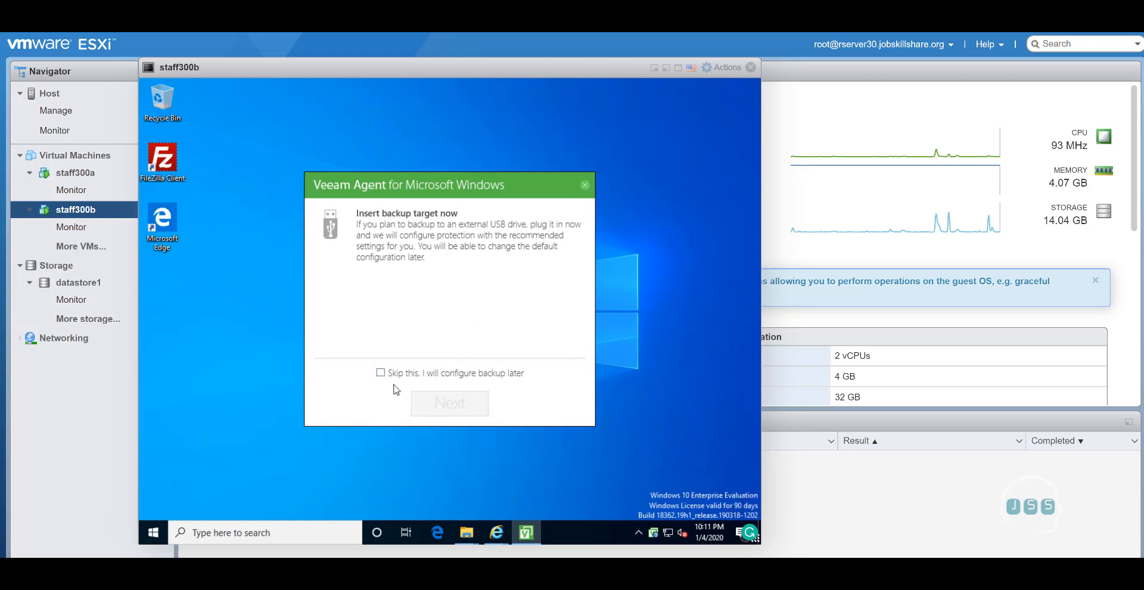
{"action": "left_click", "coordinate": [396, 374]}
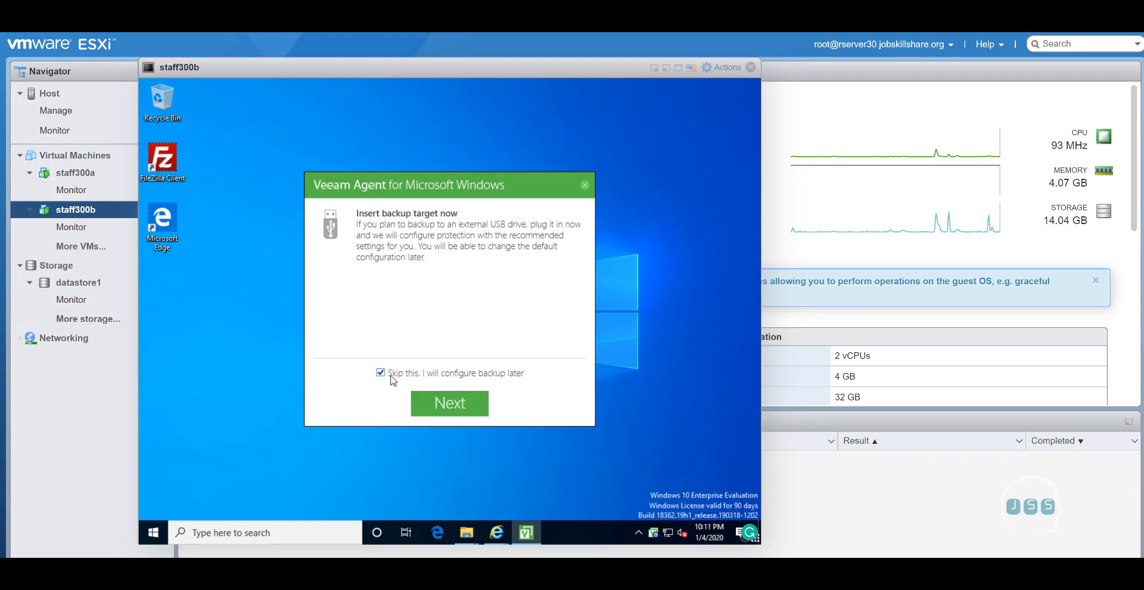
{"action": "left_click", "coordinate": [439, 403]}
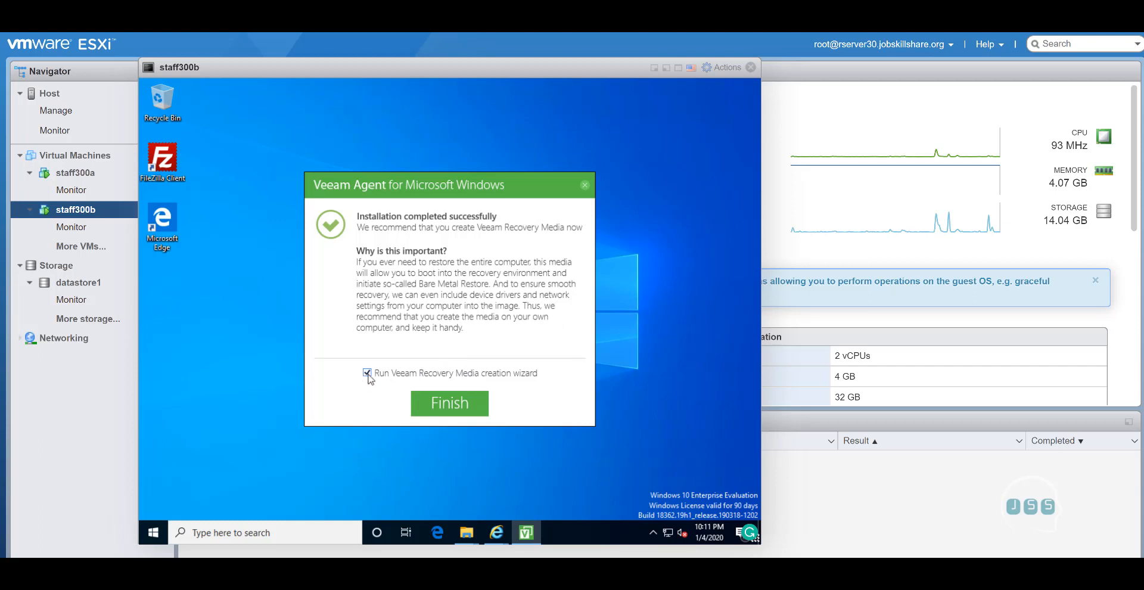
Step: Finish the completed Veeam Agent installer and show the hidden notification icons in the virtual machine
{"action": "left_click", "coordinate": [443, 410]}
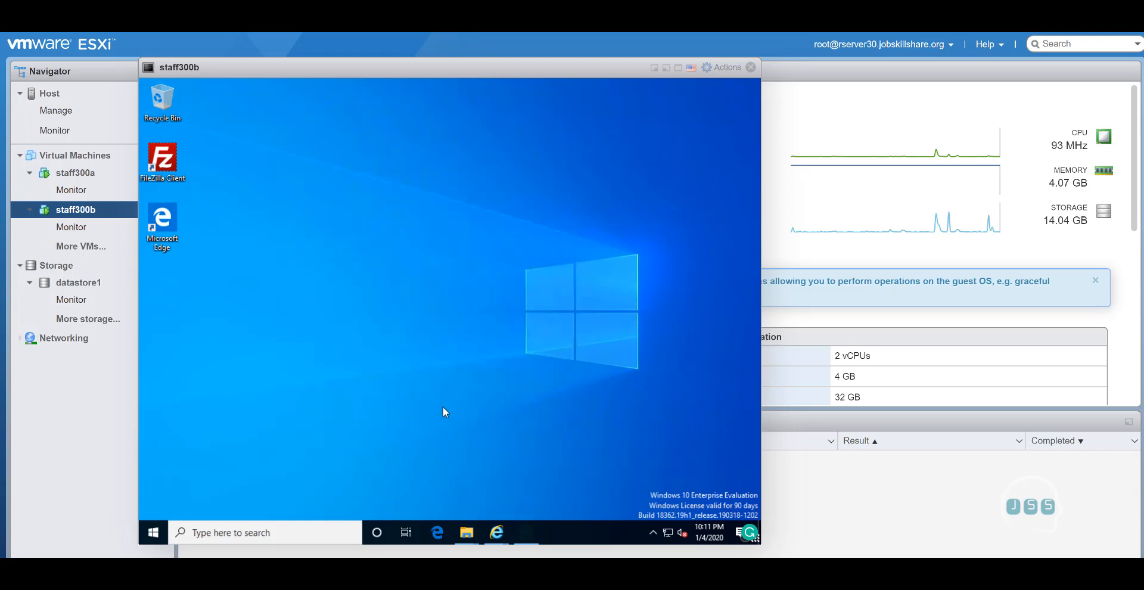
{"action": "left_click", "coordinate": [653, 536]}
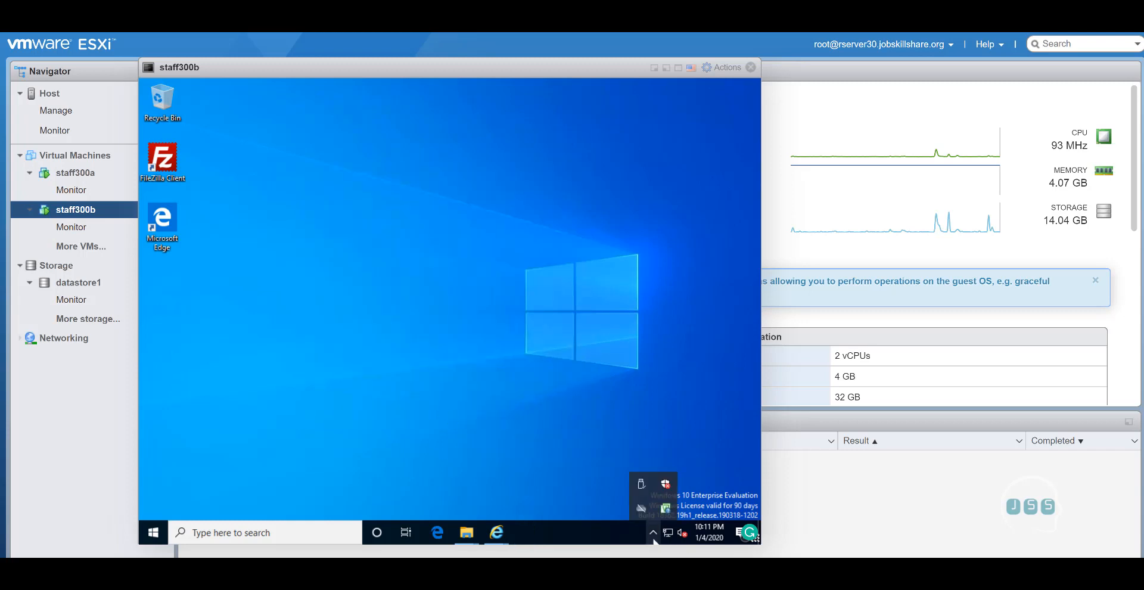
Step: Examine the contents of the New Volume (E:) drive and the drives listed under This PC
{"action": "left_click", "coordinate": [465, 531]}
{"action": "left_click", "coordinate": [419, 489]}
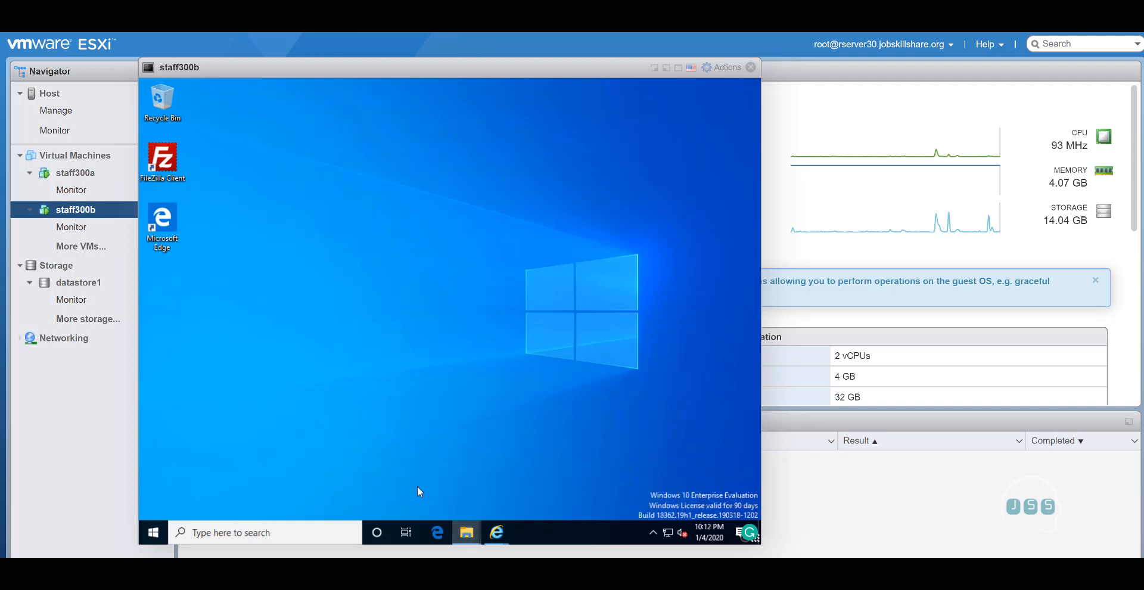
{"action": "left_click", "coordinate": [268, 345]}
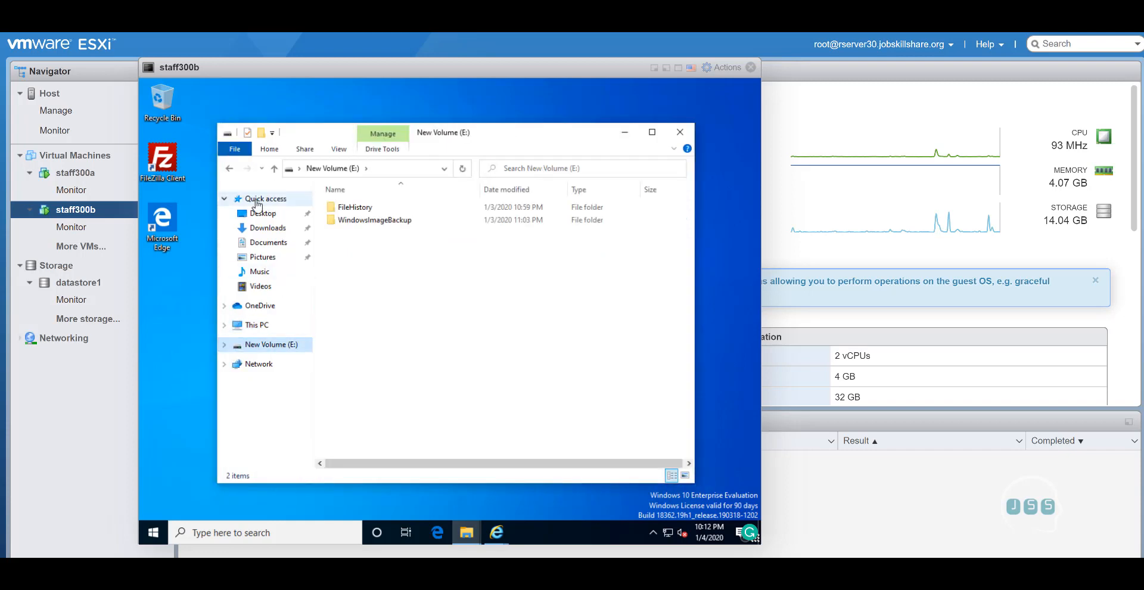
{"action": "left_click", "coordinate": [229, 168]}
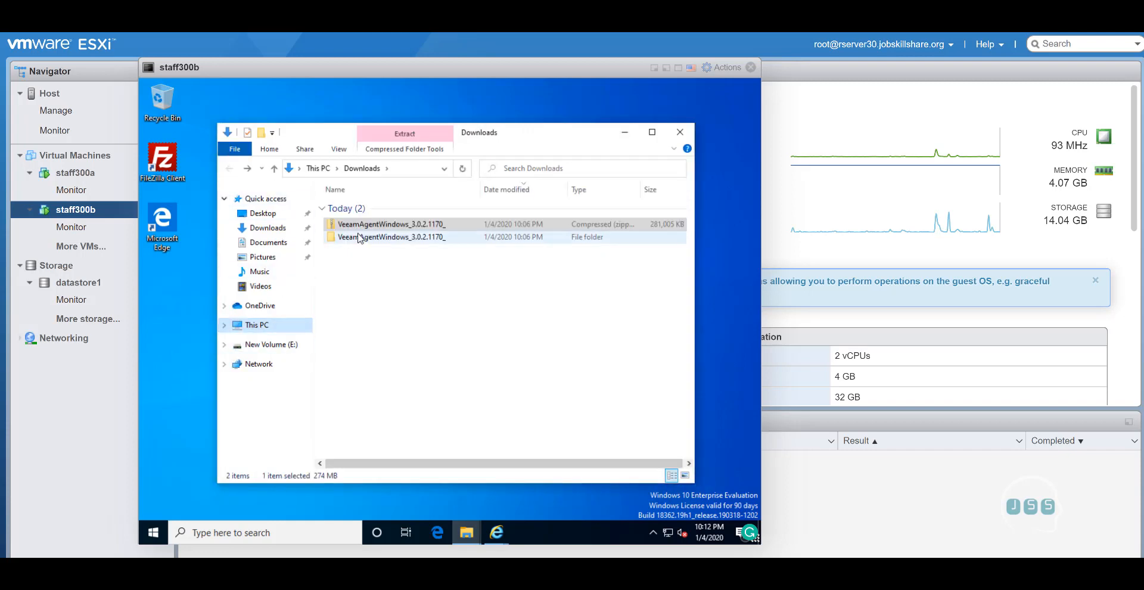
{"action": "left_click", "coordinate": [264, 325]}
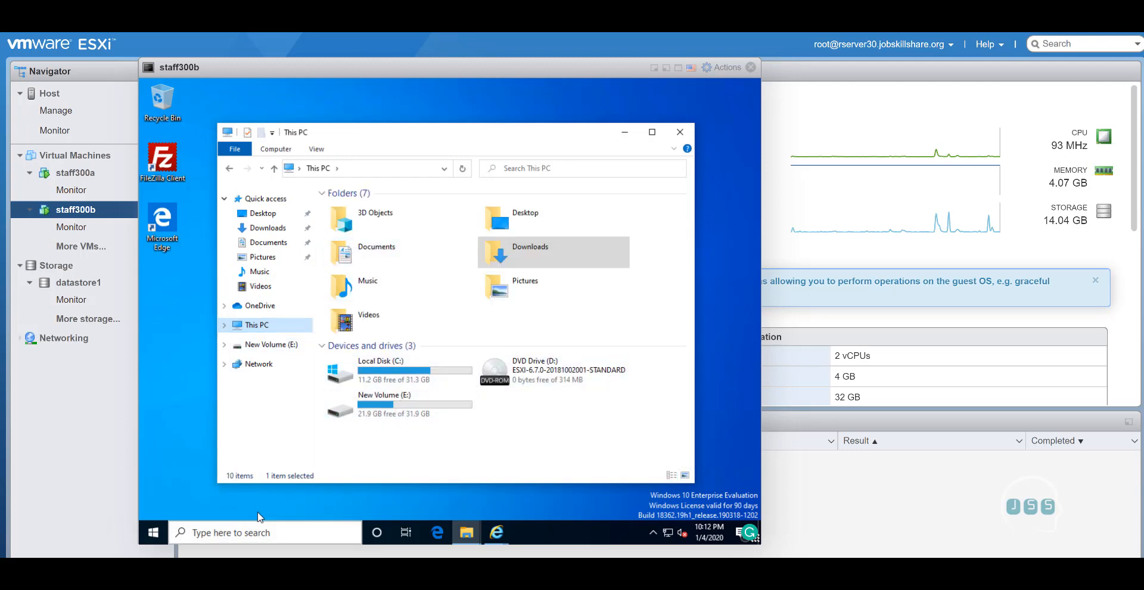
{"action": "double_click", "coordinate": [395, 415]}
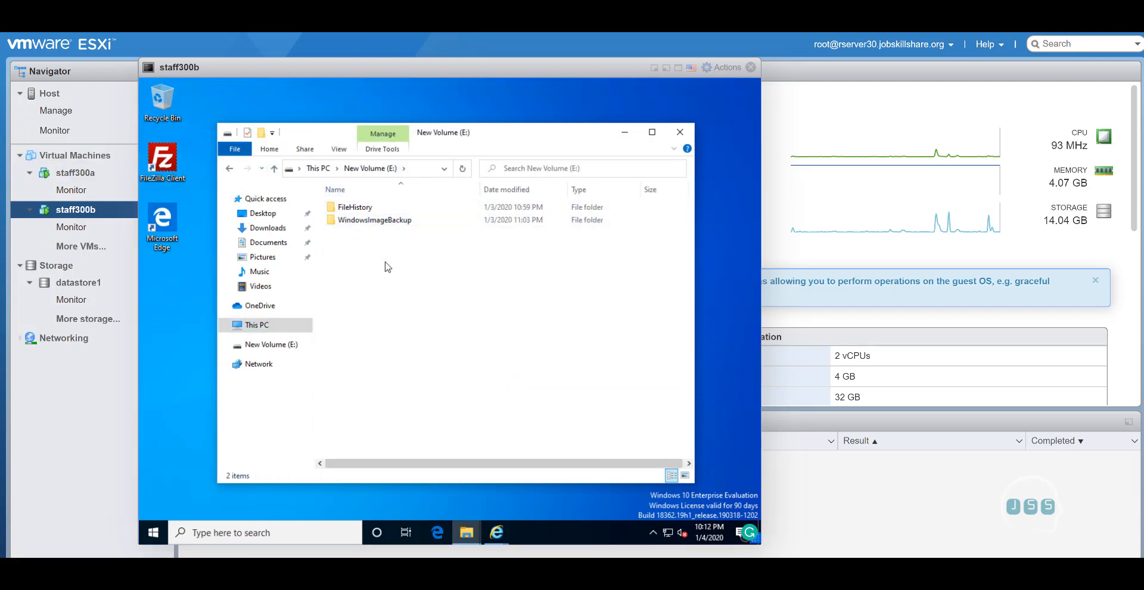
Step: Quick-format the New Volume (E:) drive as NTFS with 4096-byte allocation units and the label New Volume
{"action": "left_click", "coordinate": [230, 169]}
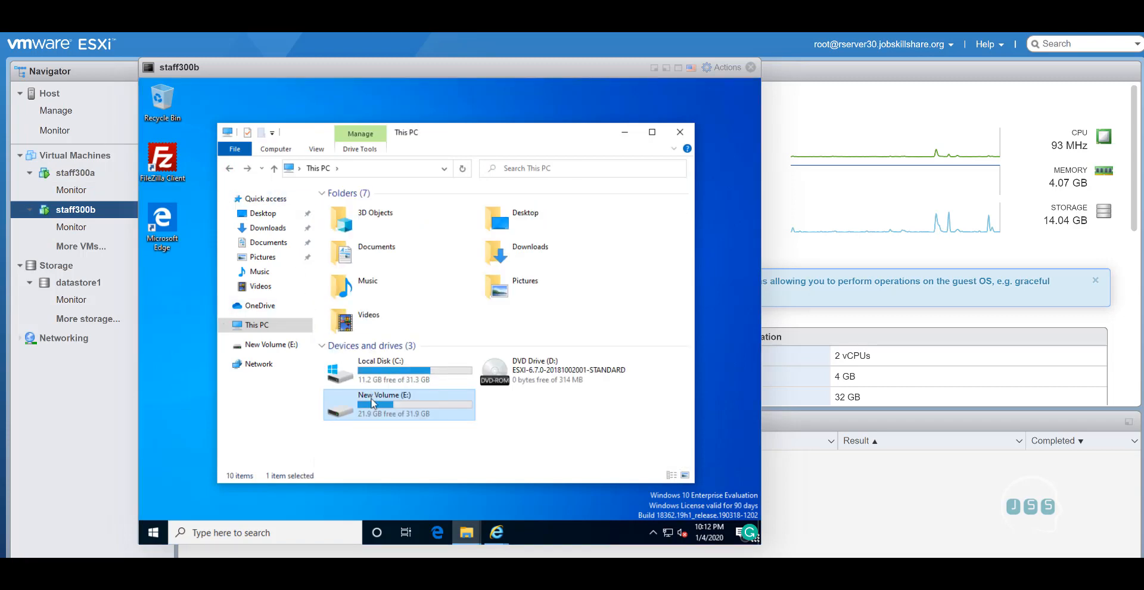
{"action": "right_click", "coordinate": [373, 403]}
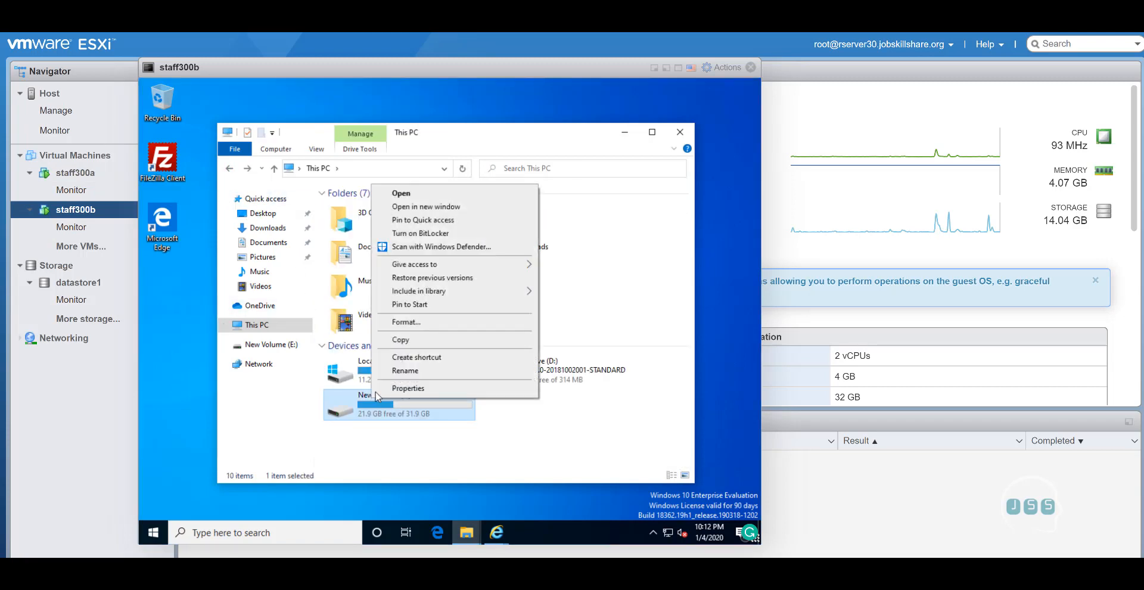
{"action": "left_click", "coordinate": [417, 321]}
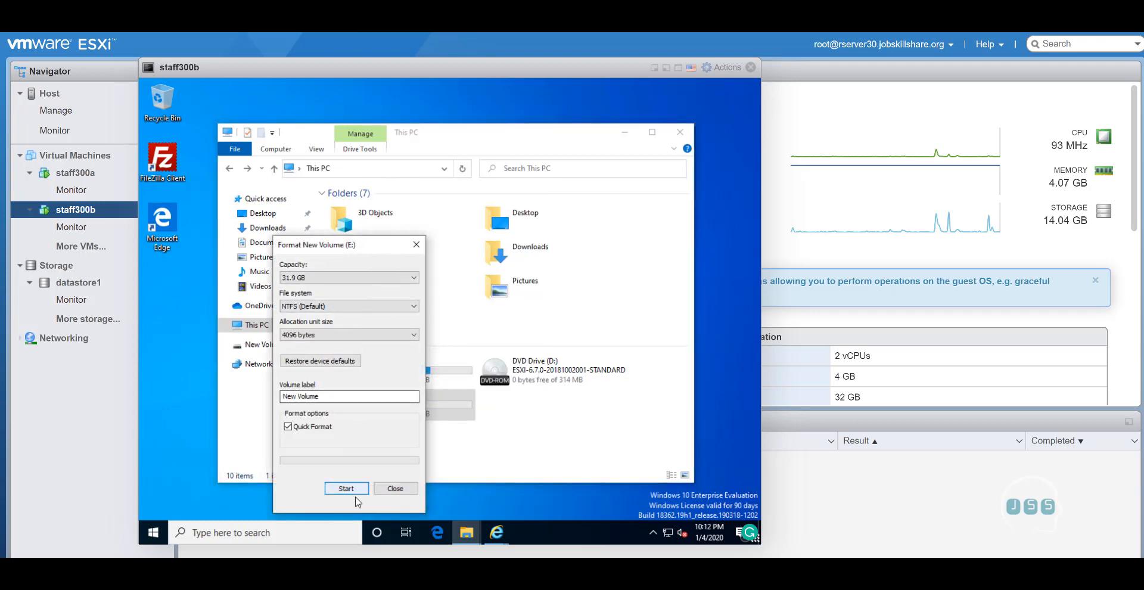
{"action": "left_click", "coordinate": [352, 491]}
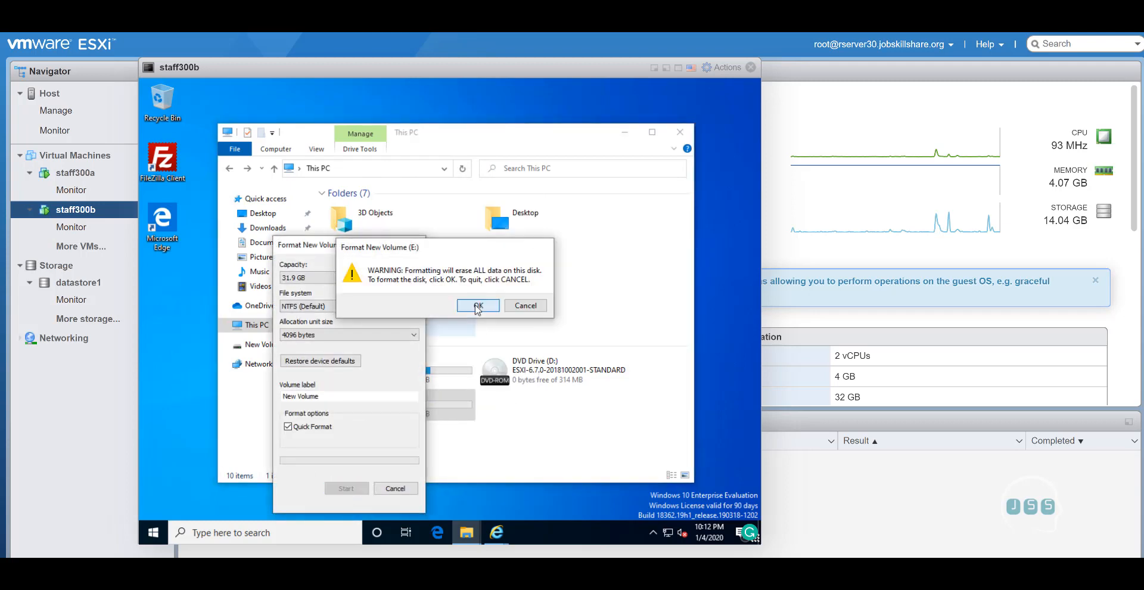
{"action": "left_click", "coordinate": [477, 305]}
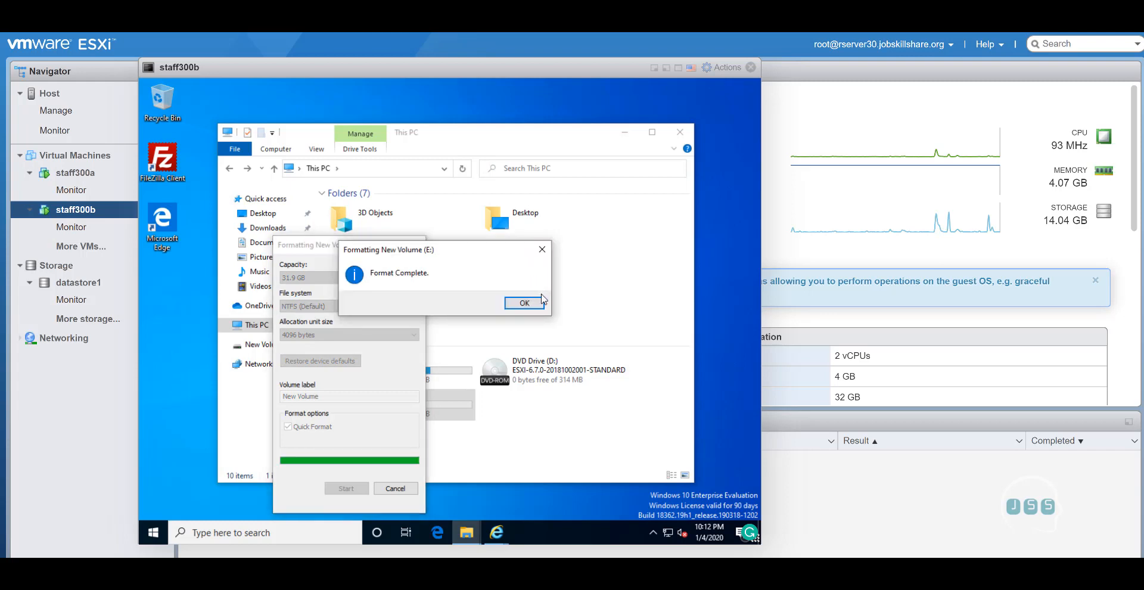
{"action": "left_click", "coordinate": [516, 302]}
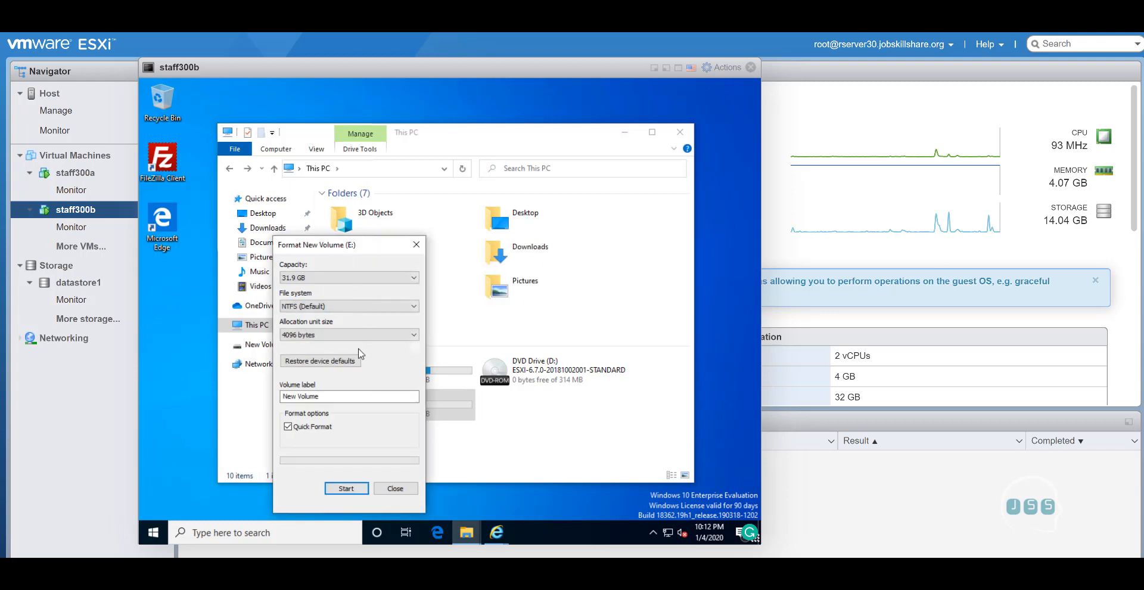
{"action": "left_click", "coordinate": [391, 488]}
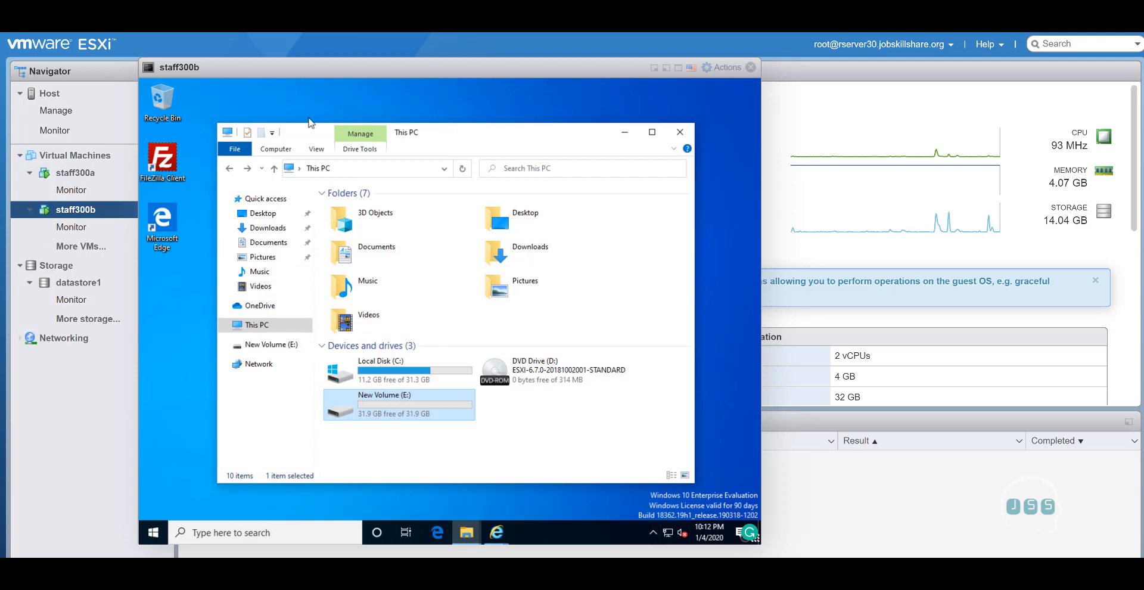
Step: Open Veeam Agent from the hidden notification icons and decline installing a license file
{"action": "left_click_drag", "start_coordinate": [308, 123], "coordinate": [289, 81]}
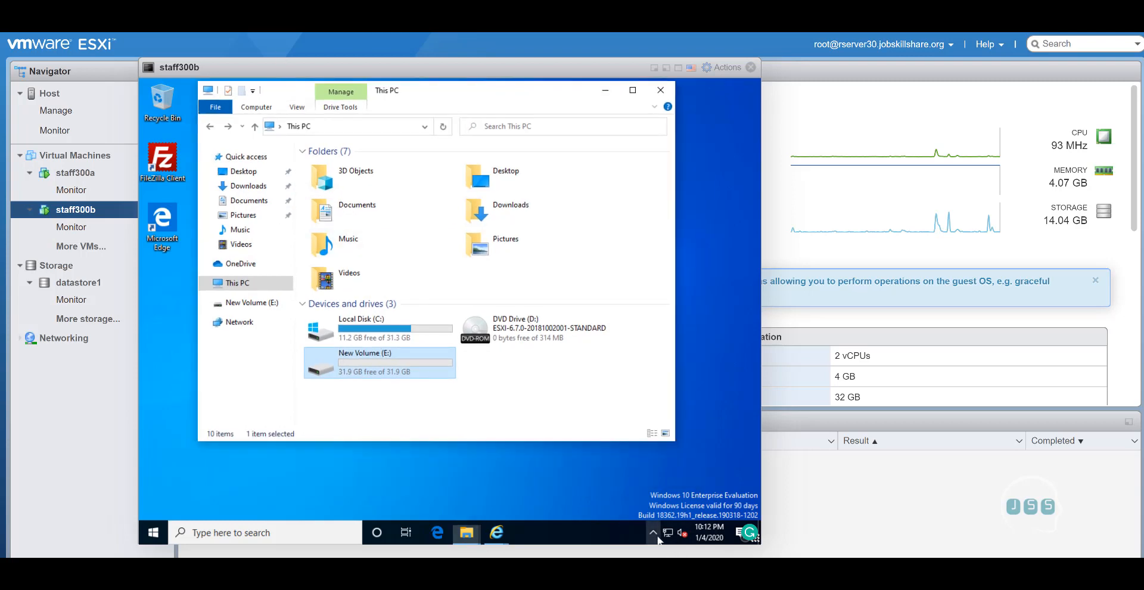
{"action": "left_click", "coordinate": [652, 532]}
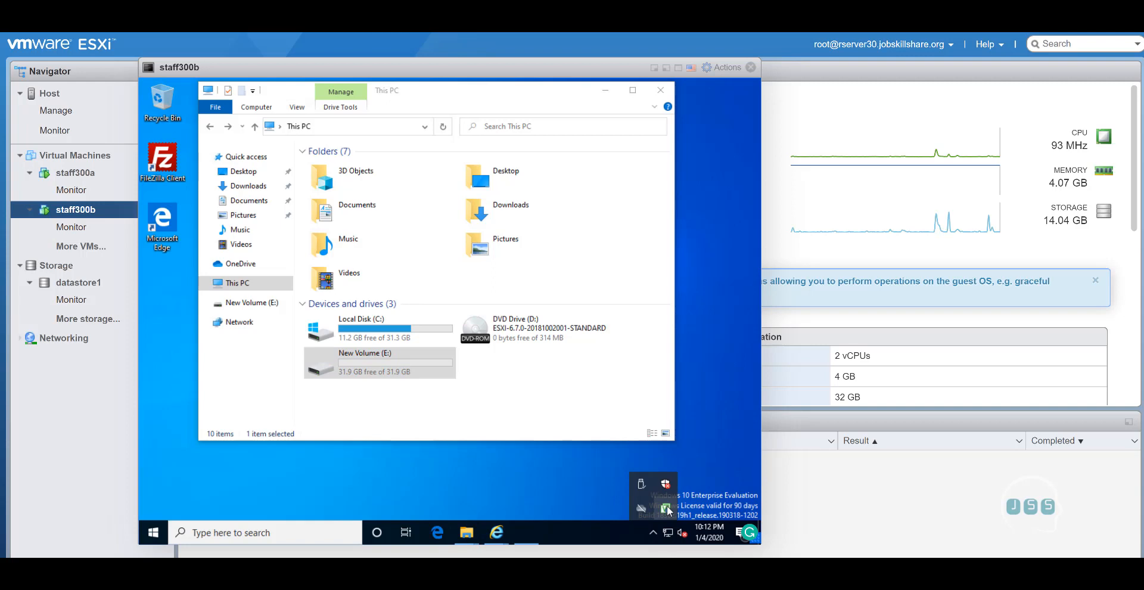
{"action": "double_click", "coordinate": [666, 508]}
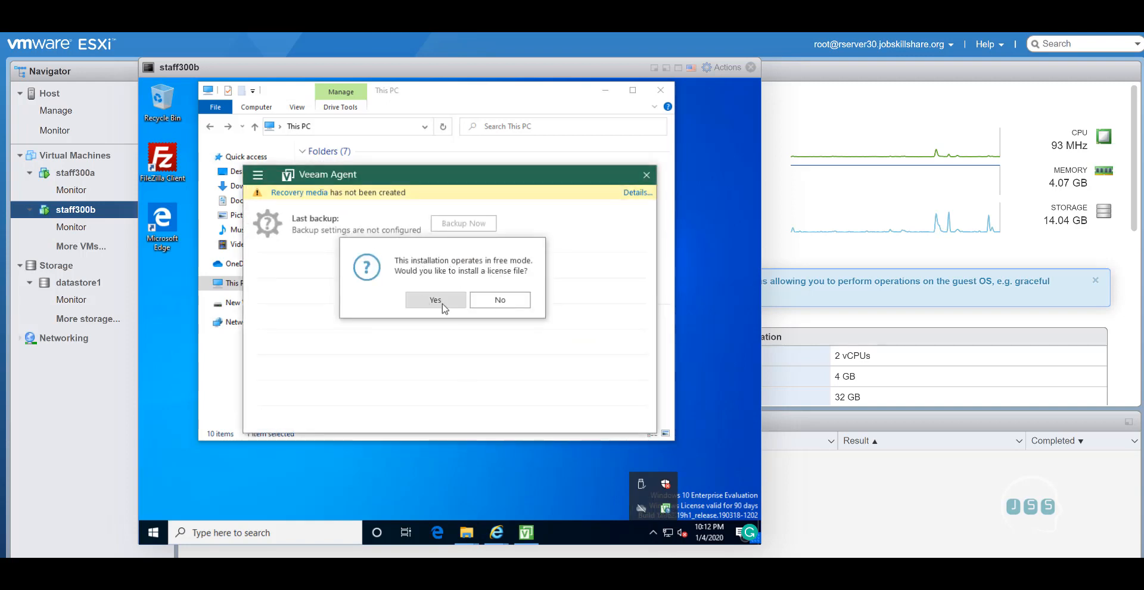
{"action": "left_click", "coordinate": [498, 299]}
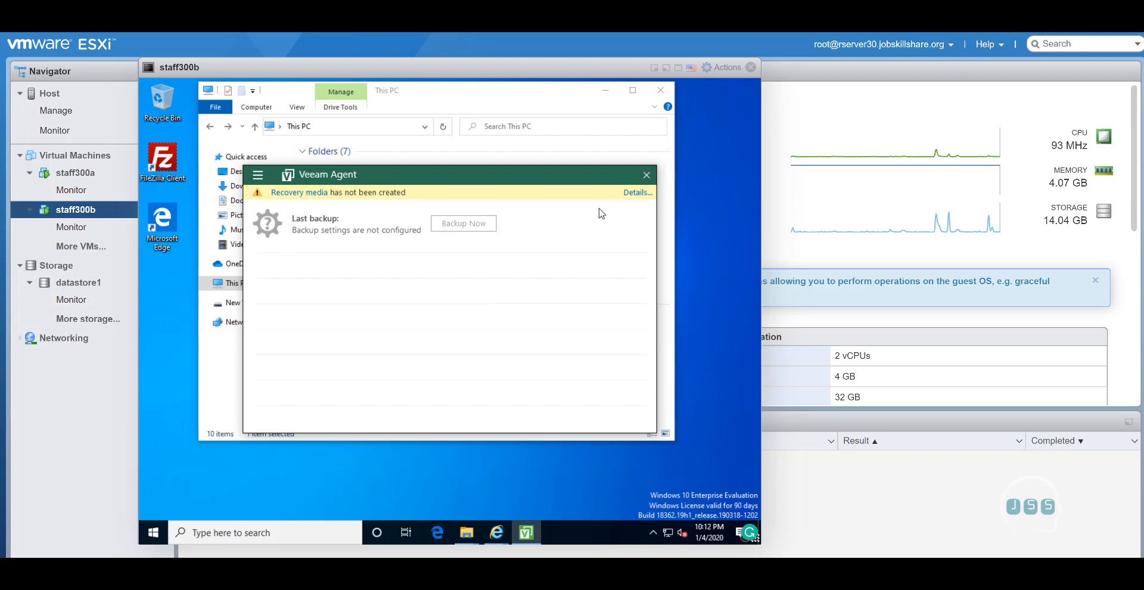
Step: Create a new backup job with the default name, the Entire computer backup mode and Local storage as destination
{"action": "left_click", "coordinate": [259, 180]}
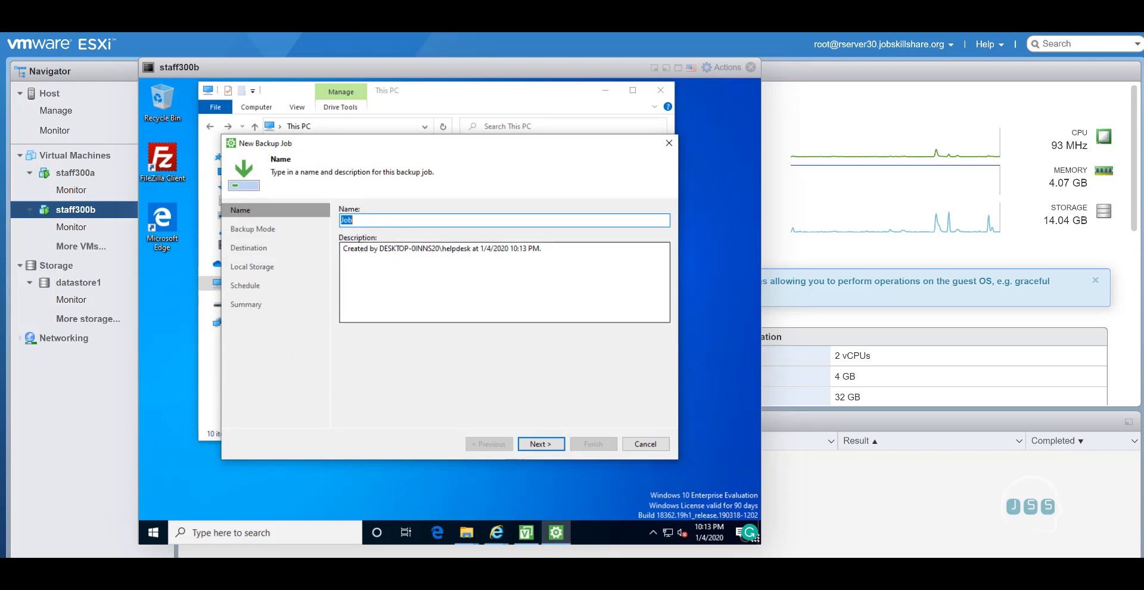
{"action": "left_click", "coordinate": [534, 444]}
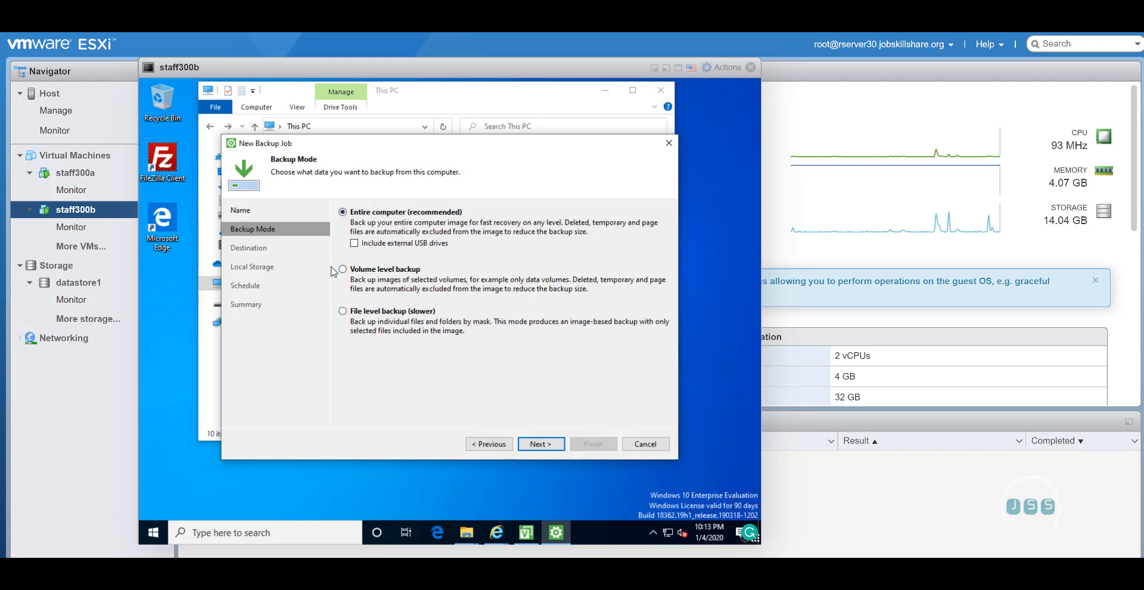
{"action": "left_click", "coordinate": [561, 445]}
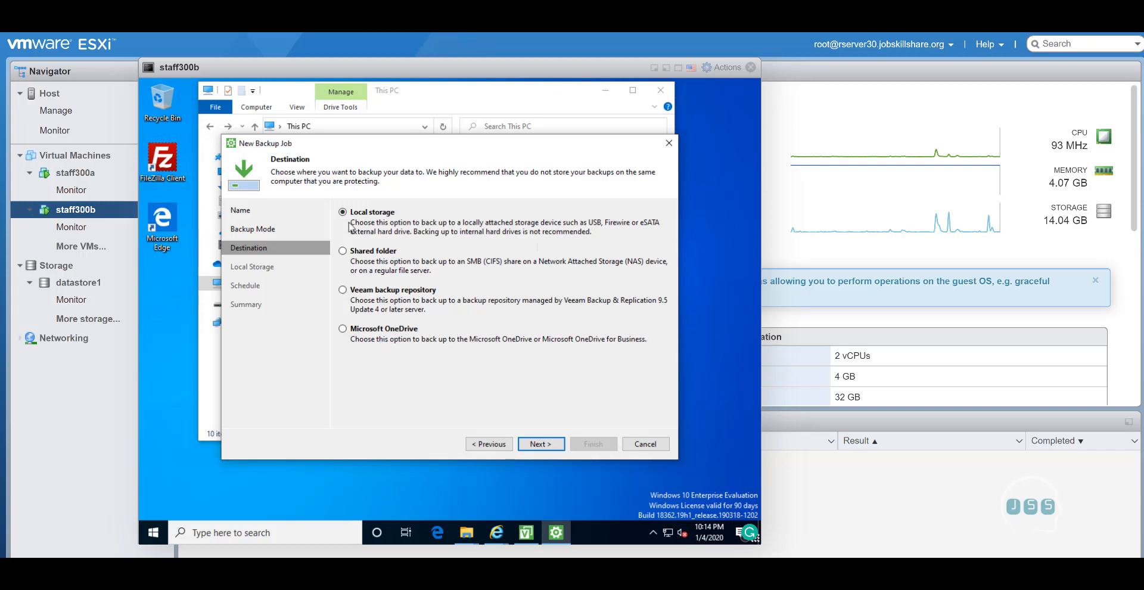
{"action": "left_click", "coordinate": [528, 451]}
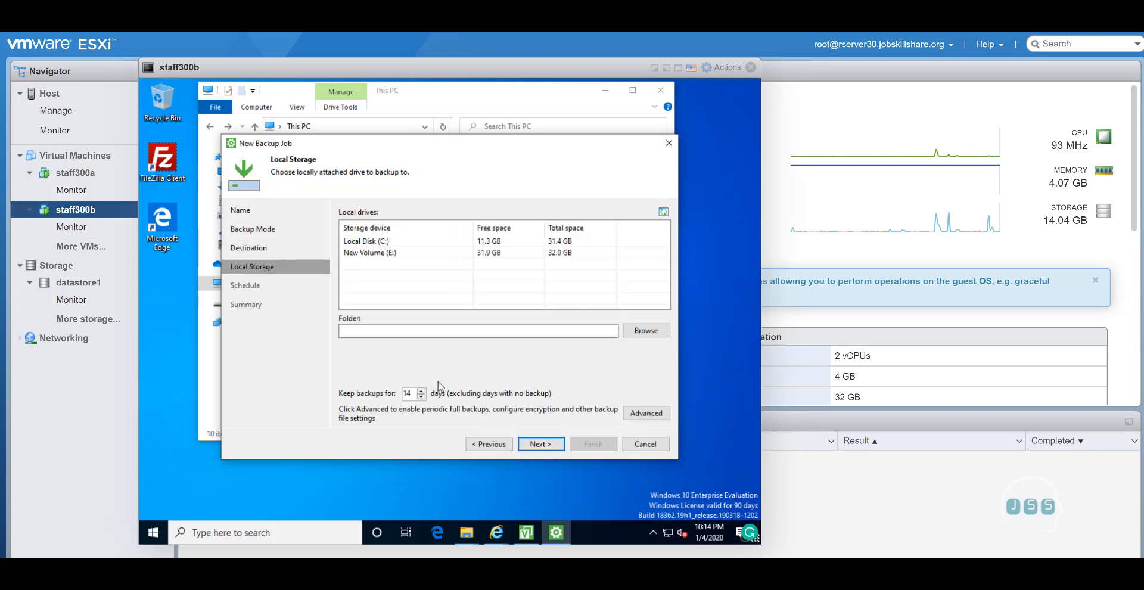
Step: Choose New Volume (E:) as the backup drive with the folder E:\VeeamBackup\ and a 14-day retention
{"action": "left_click", "coordinate": [386, 255]}
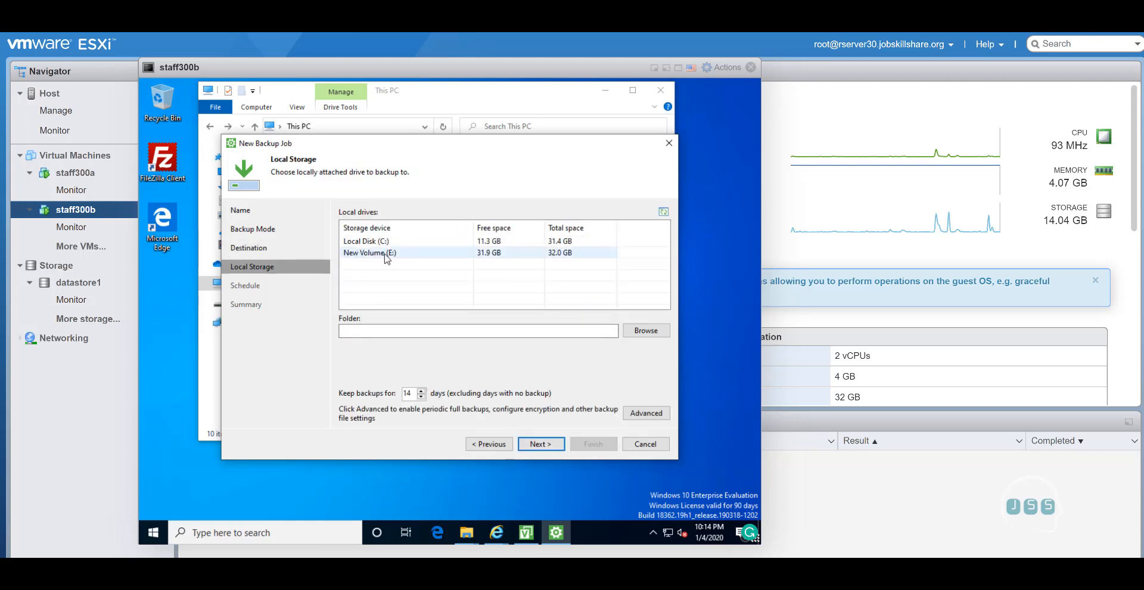
{"action": "left_click", "coordinate": [475, 243]}
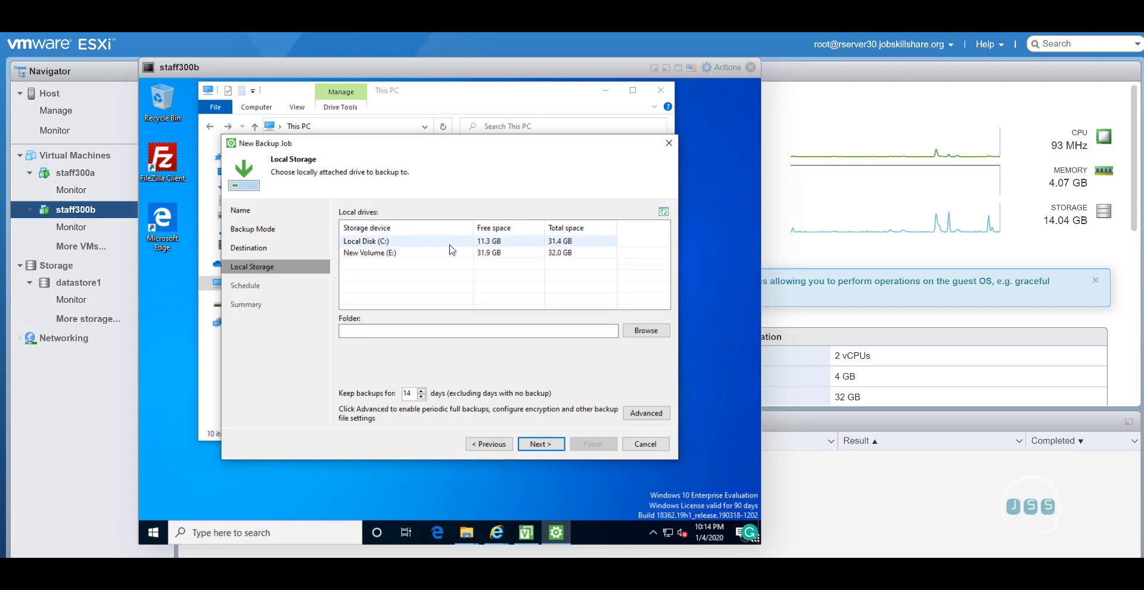
{"action": "left_click", "coordinate": [395, 252]}
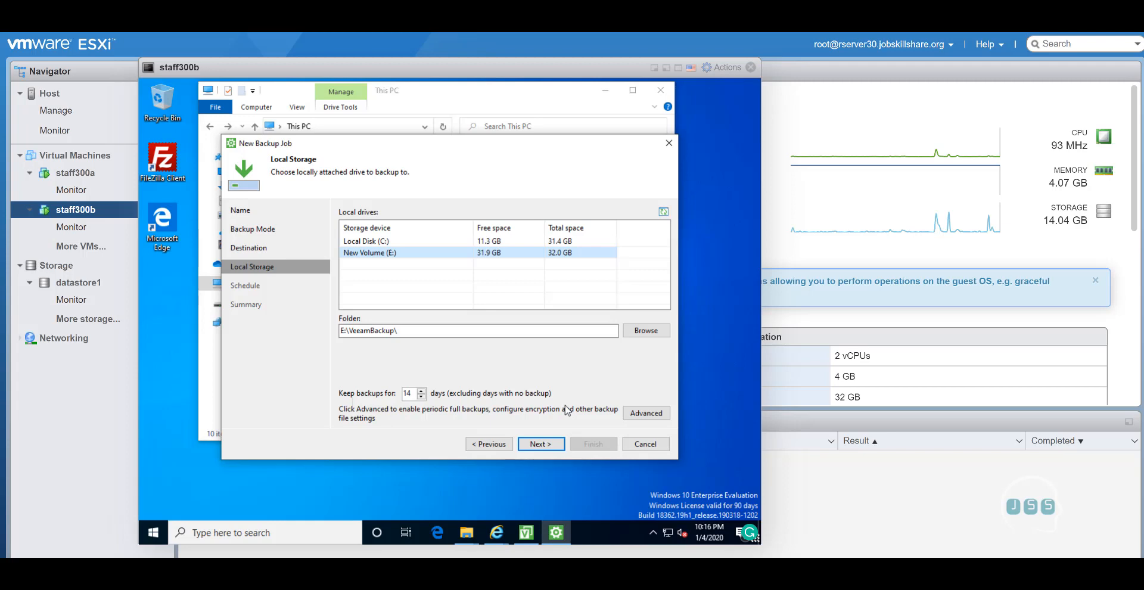
Step: Try to apply the backup job with a schedule of every day at 12:30 AM
{"action": "left_click", "coordinate": [546, 448]}
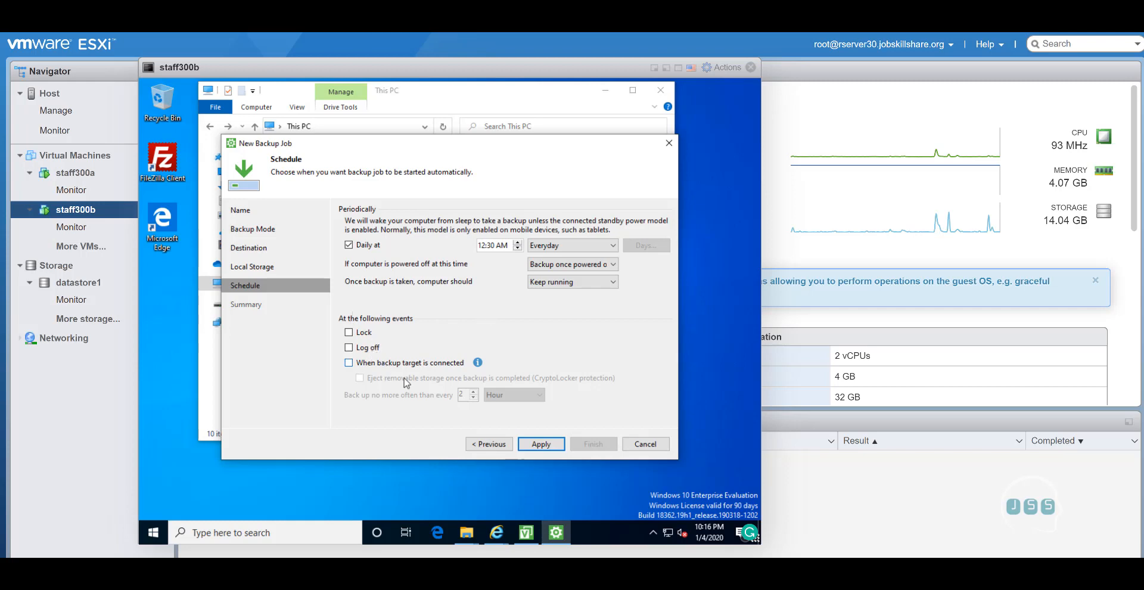
{"action": "left_click", "coordinate": [538, 445]}
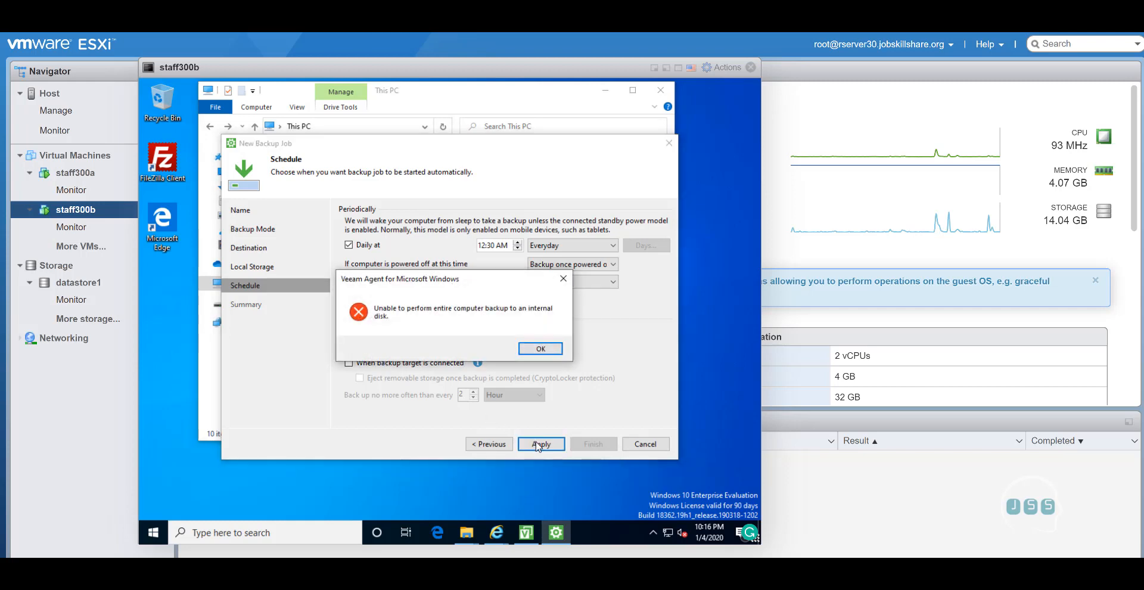
{"action": "left_click", "coordinate": [538, 347]}
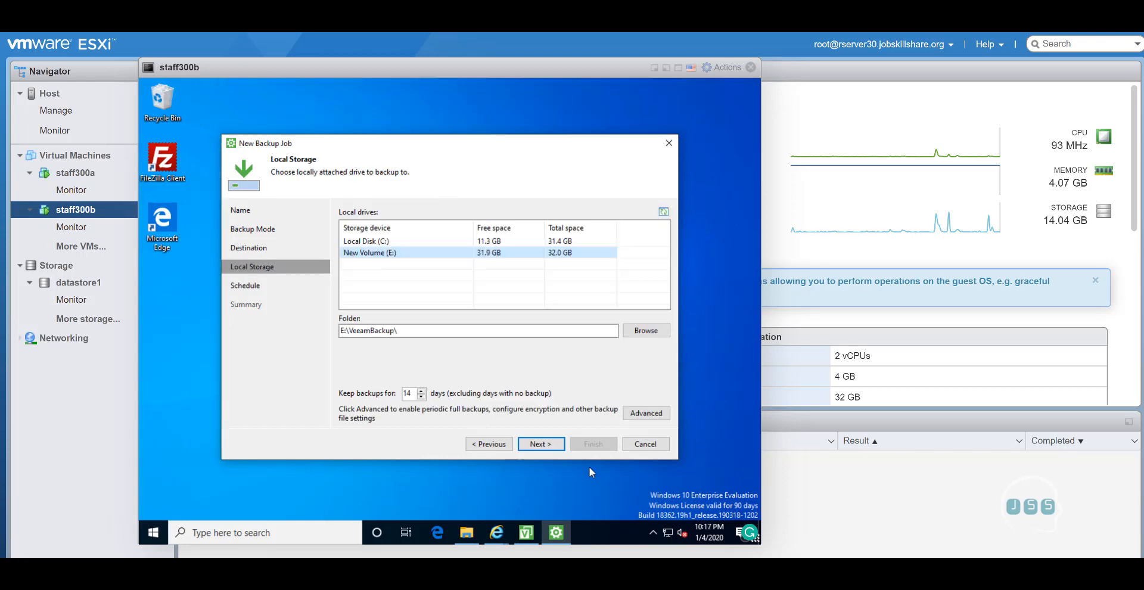
Step: Check the general properties of the New Volume (E:) drive in File Explorer
{"action": "left_click", "coordinate": [468, 532]}
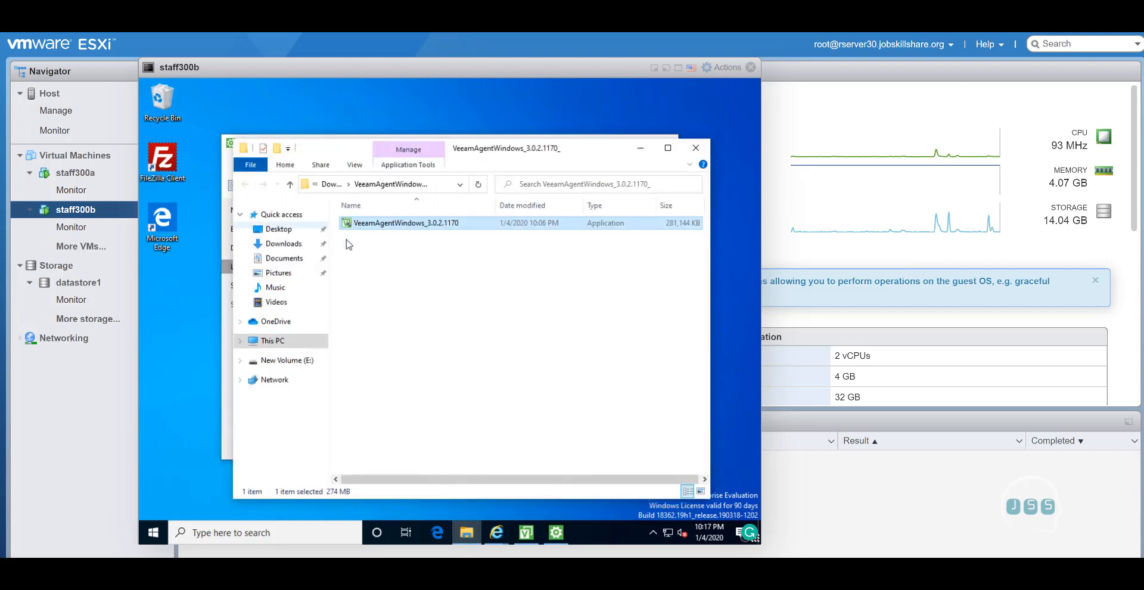
{"action": "left_click", "coordinate": [282, 343]}
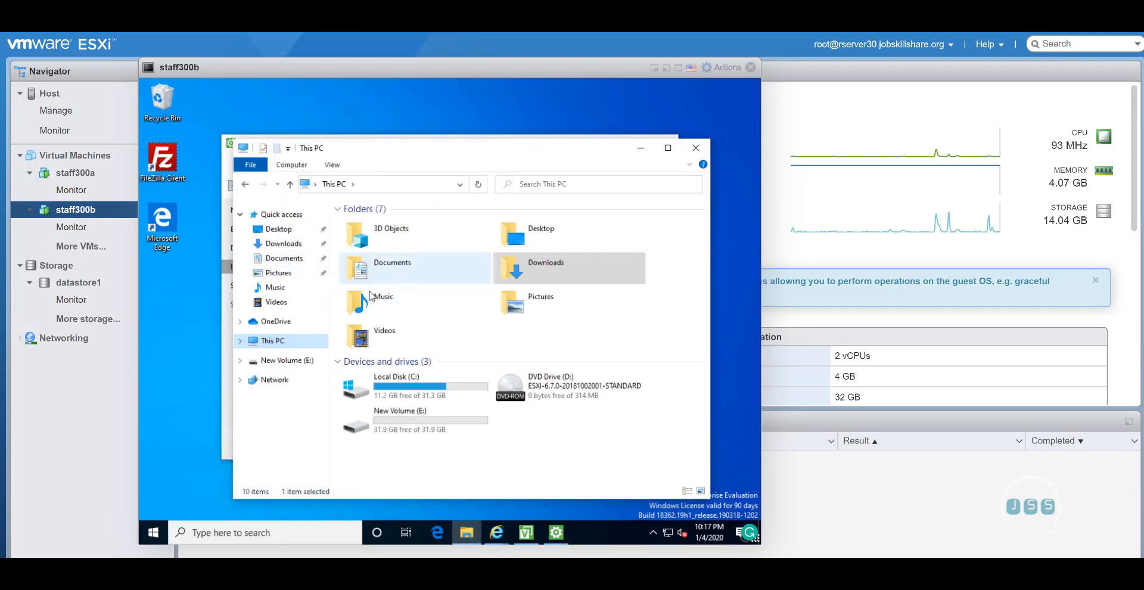
{"action": "right_click", "coordinate": [403, 425]}
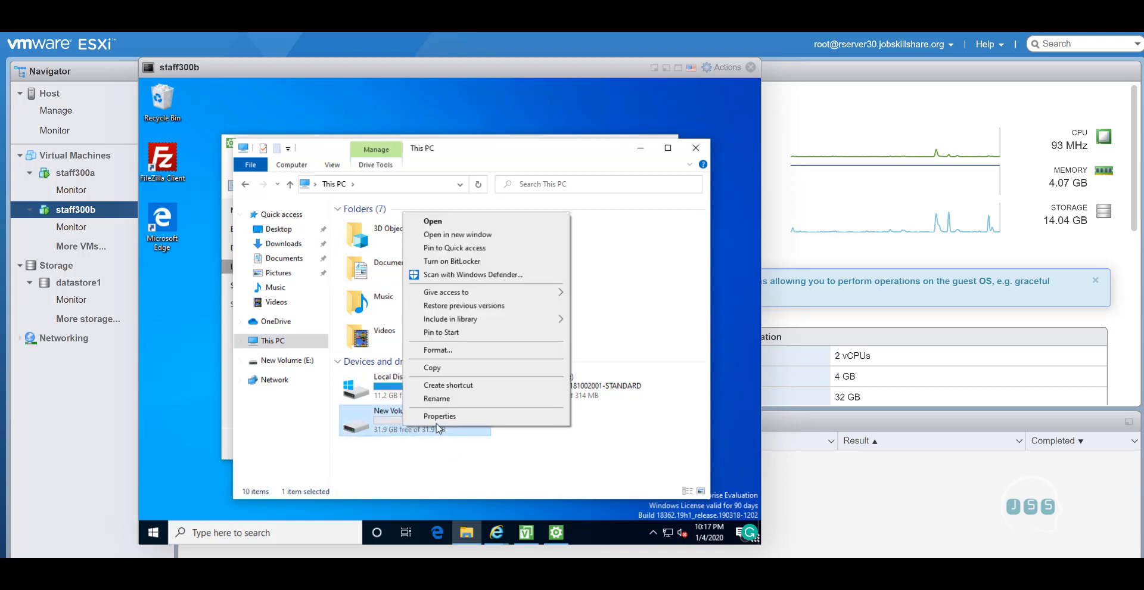
{"action": "left_click", "coordinate": [439, 416]}
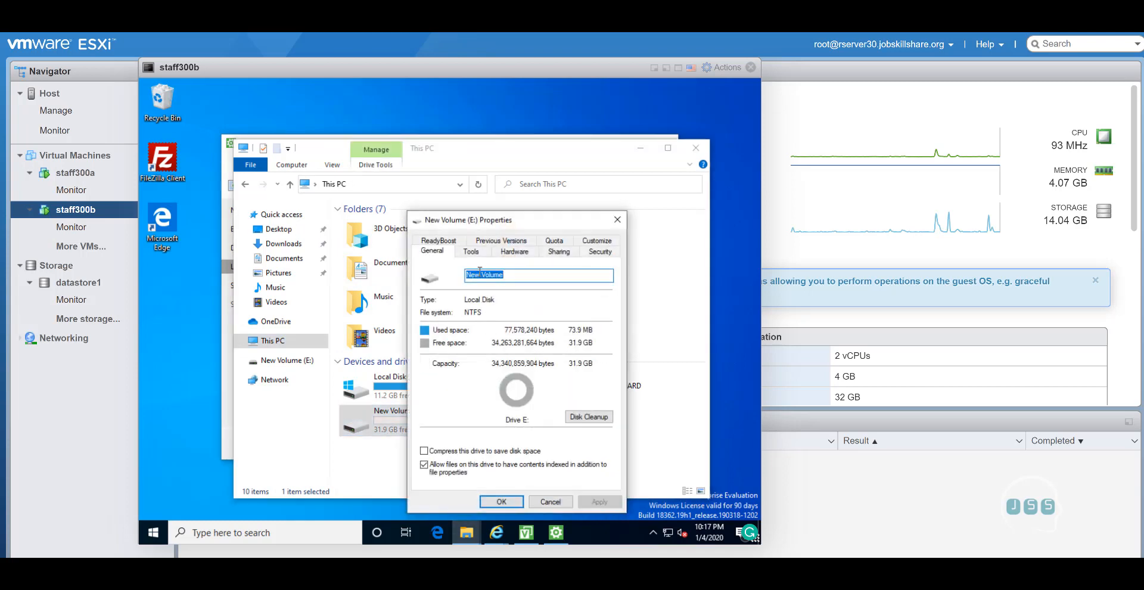
{"action": "left_click", "coordinate": [617, 220]}
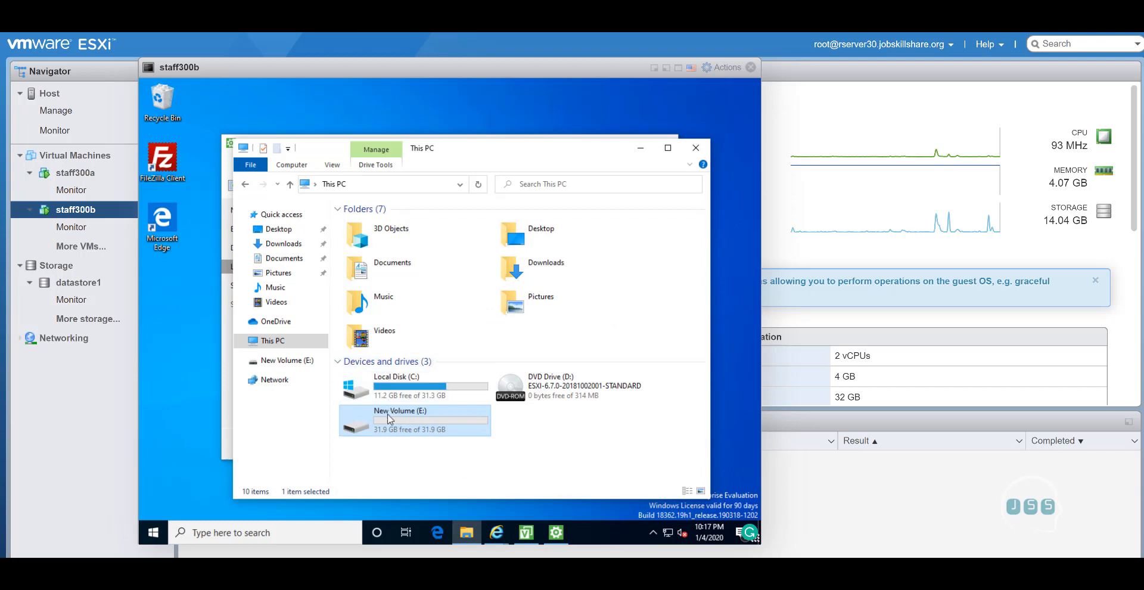
Step: Create a folder named share in the root of the New Volume (E:) drive
{"action": "right_click", "coordinate": [388, 417]}
{"action": "double_click", "coordinate": [366, 416]}
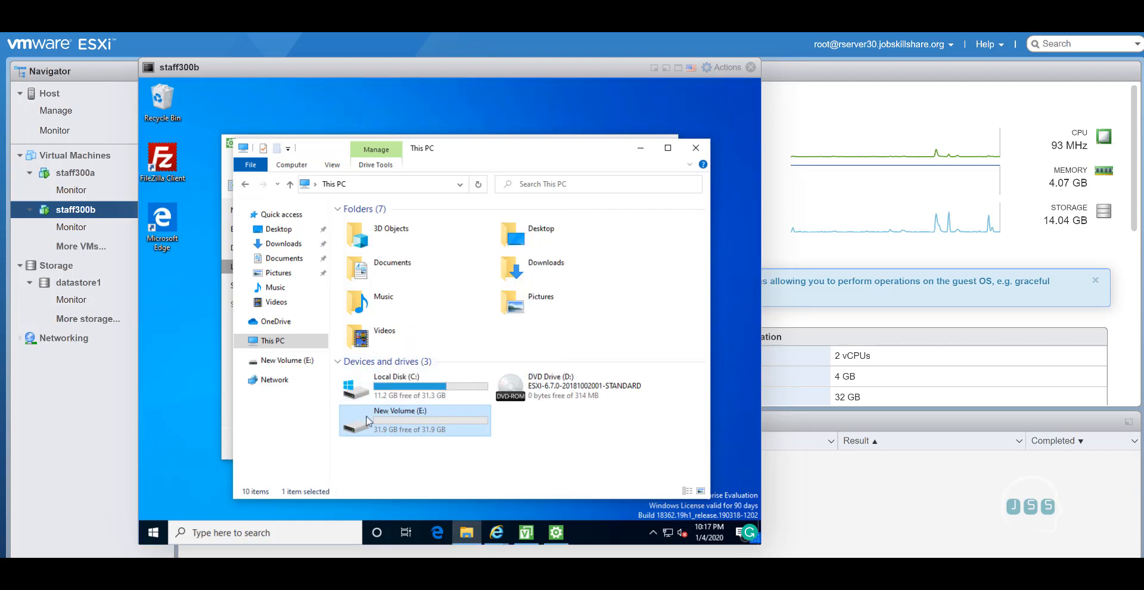
{"action": "right_click", "coordinate": [391, 270]}
{"action": "mouse_move", "coordinate": [487, 416]}
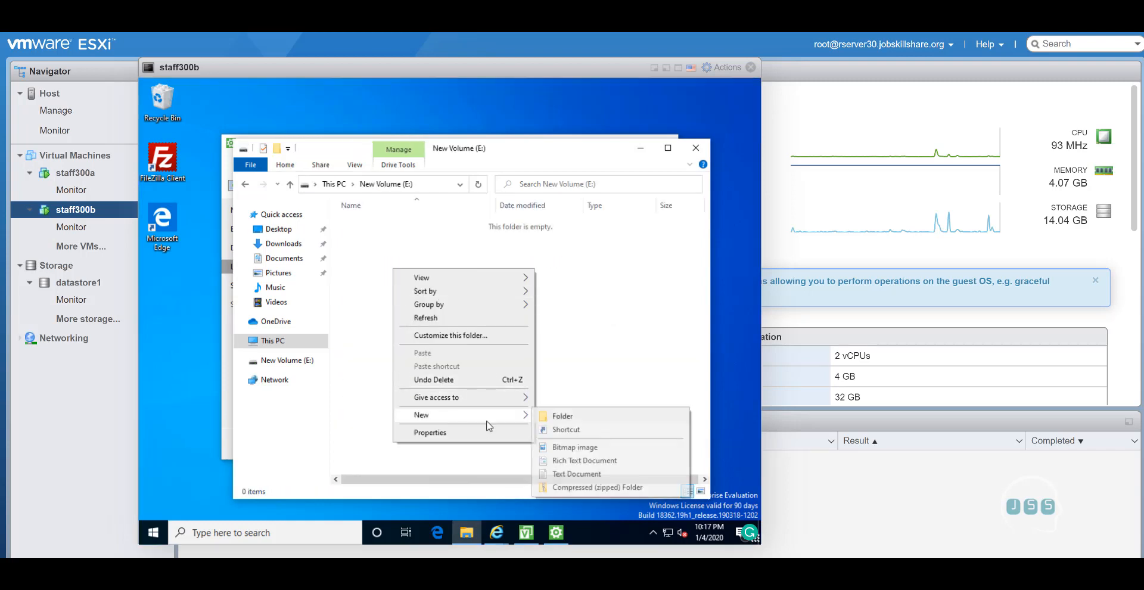
{"action": "left_click", "coordinate": [557, 416]}
{"action": "type", "text": "sahre"}
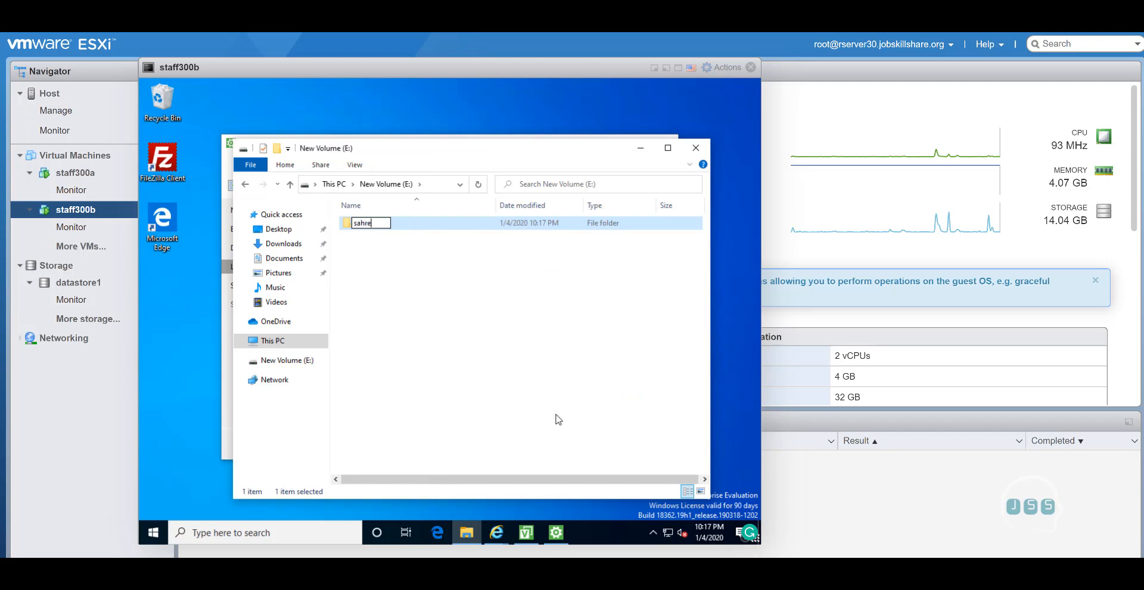
{"action": "key", "text": "Return"}
{"action": "right_click", "coordinate": [357, 223]}
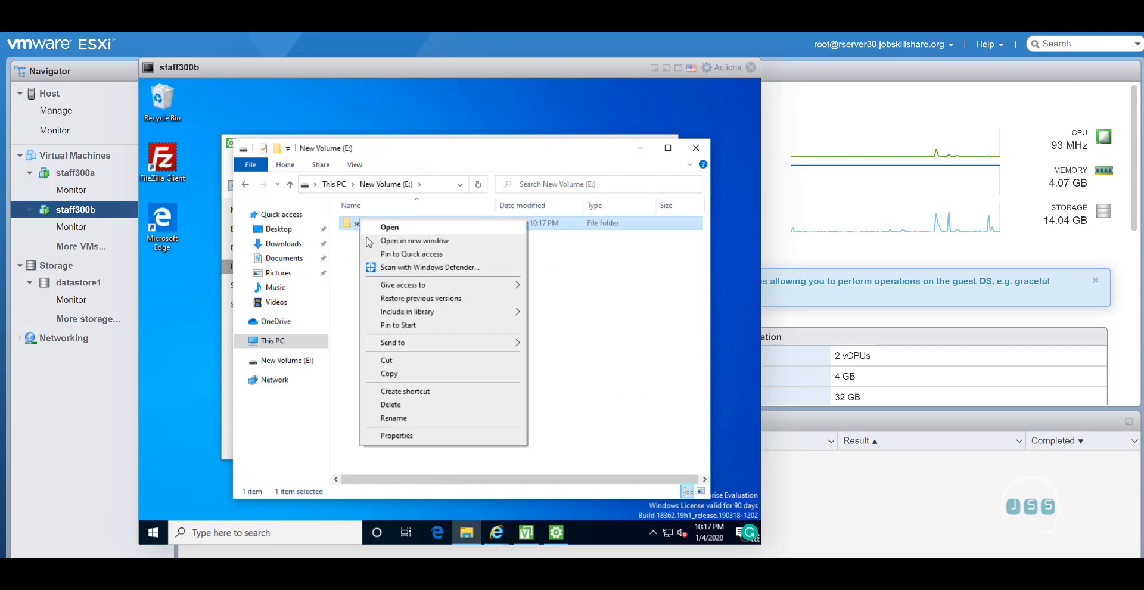
{"action": "left_click", "coordinate": [424, 425]}
{"action": "type", "text": "share"}
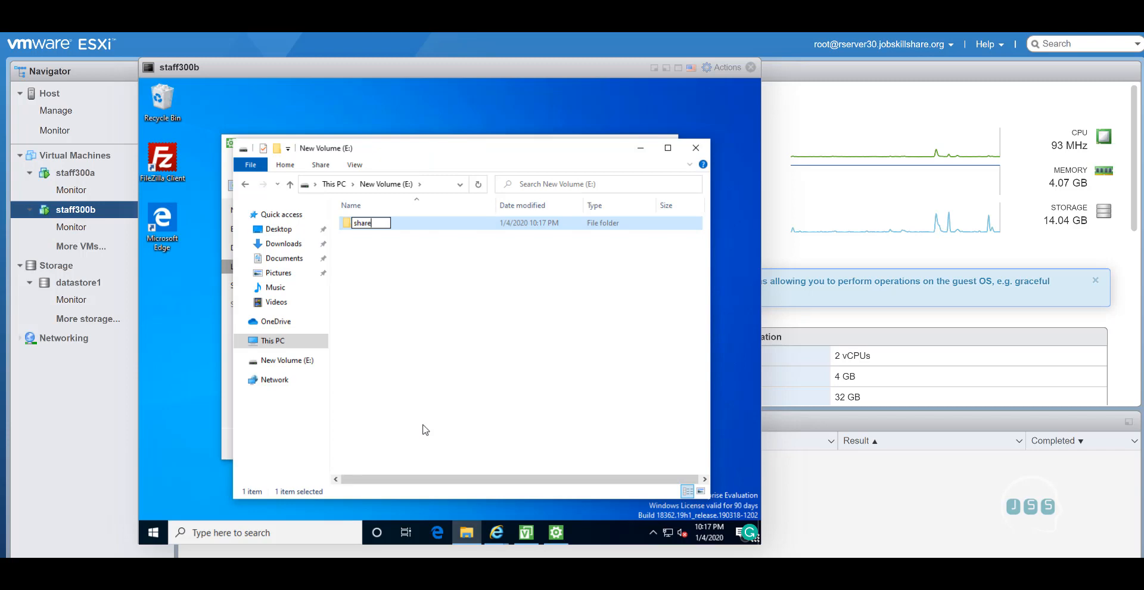
{"action": "key", "text": "Return"}
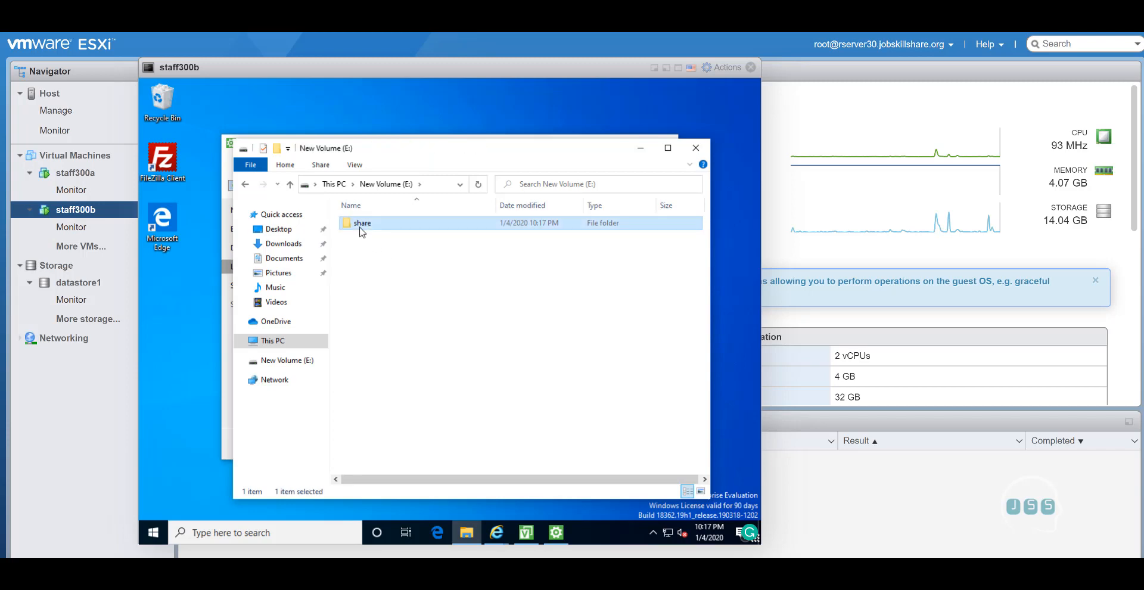
Step: Open Advanced Sharing for the share folder and enable Share this folder
{"action": "right_click", "coordinate": [360, 231]}
{"action": "left_click", "coordinate": [396, 445]}
{"action": "left_click", "coordinate": [413, 254]}
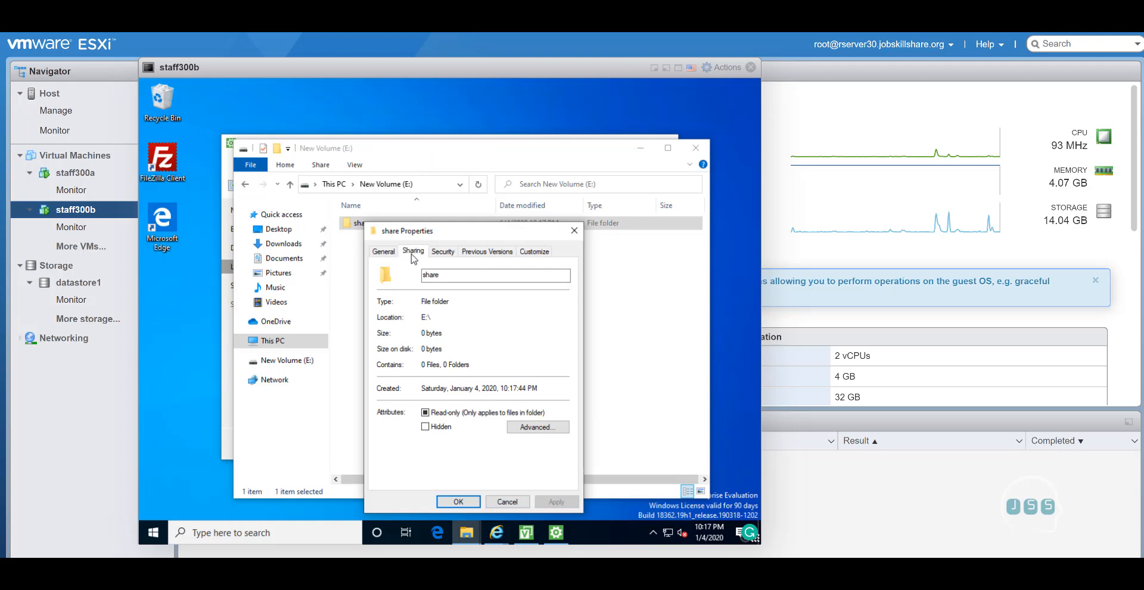
{"action": "left_click", "coordinate": [428, 396]}
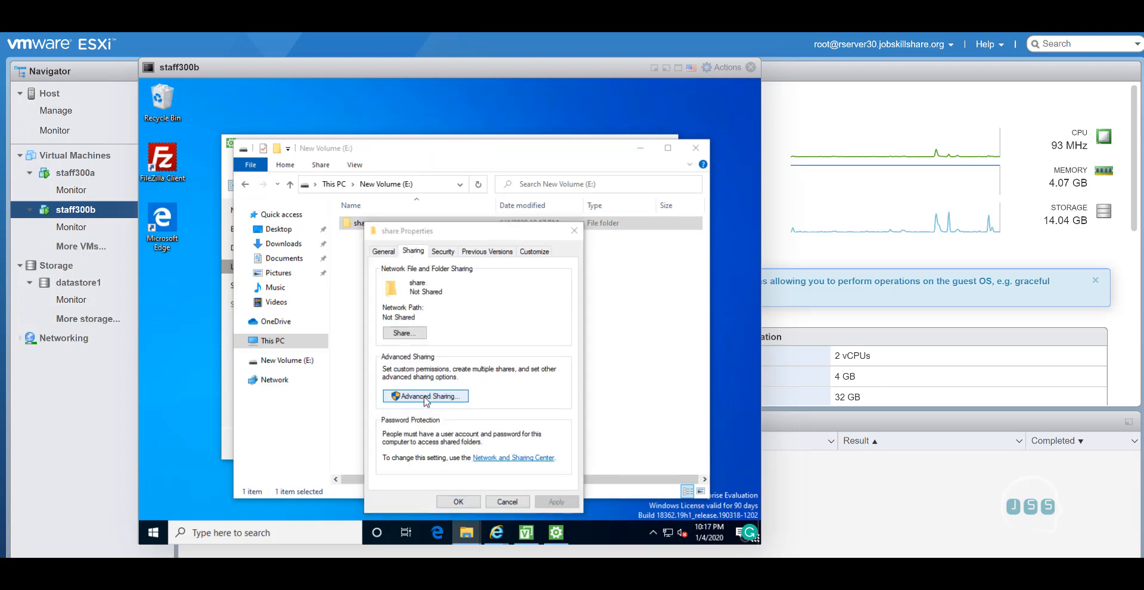
{"action": "left_click", "coordinate": [403, 274]}
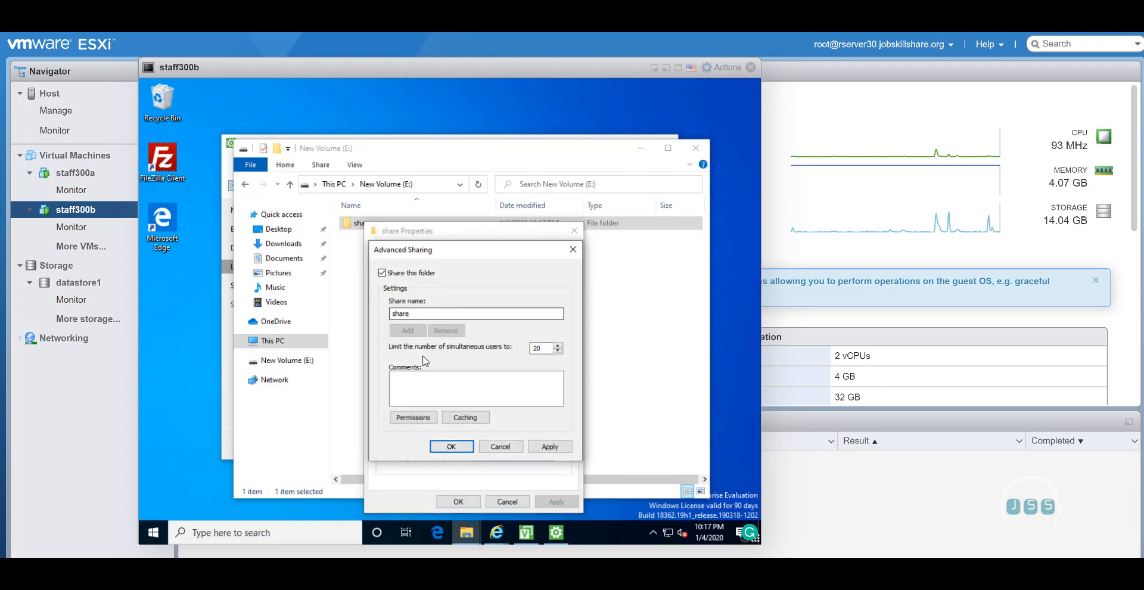
Step: Allow Everyone Full Control in the share permissions and apply the advanced sharing settings
{"action": "left_click", "coordinate": [413, 417]}
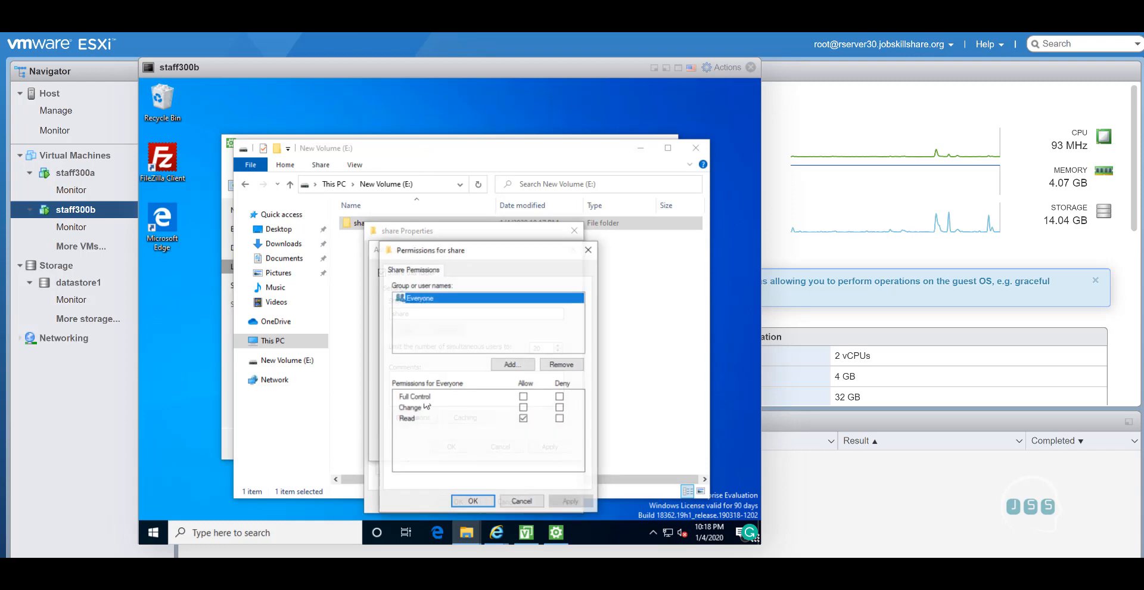
{"action": "left_click", "coordinate": [523, 396]}
{"action": "left_click", "coordinate": [570, 501]}
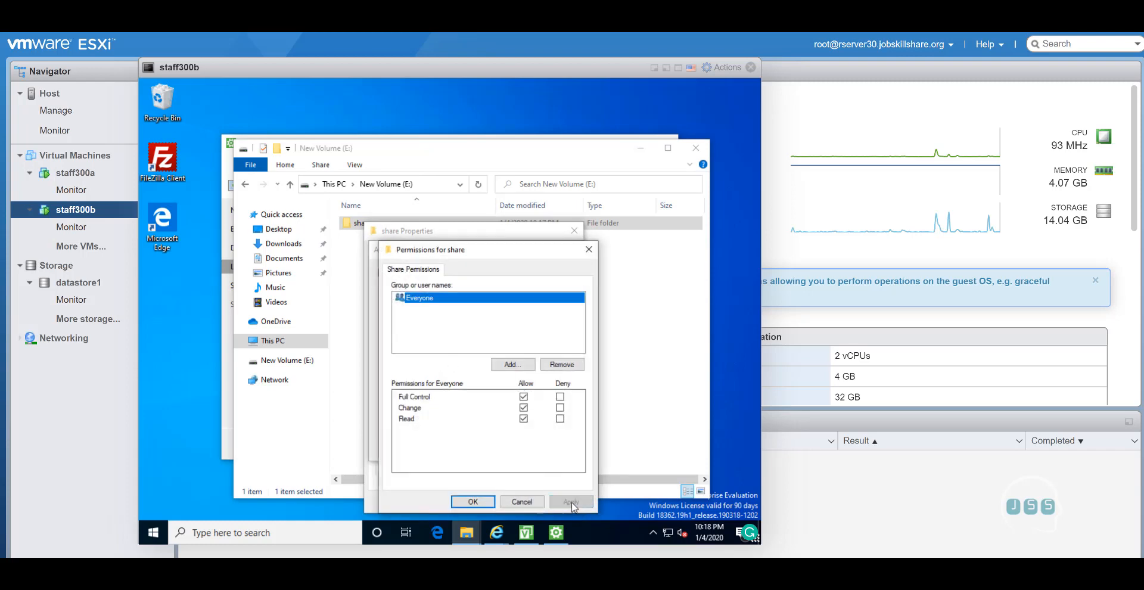
{"action": "left_click", "coordinate": [473, 502]}
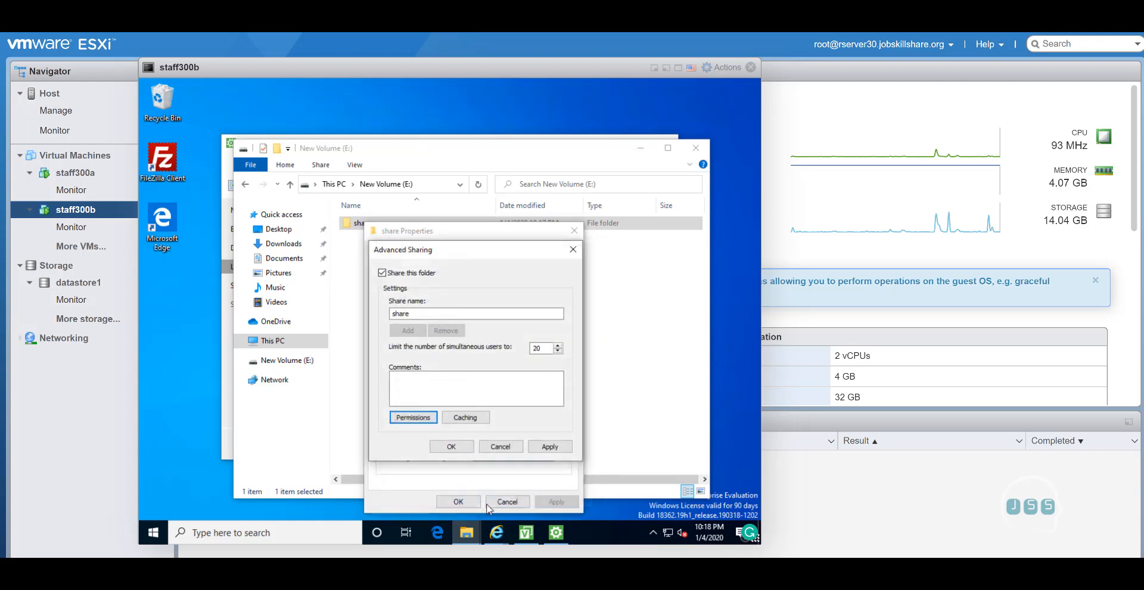
{"action": "left_click", "coordinate": [549, 448]}
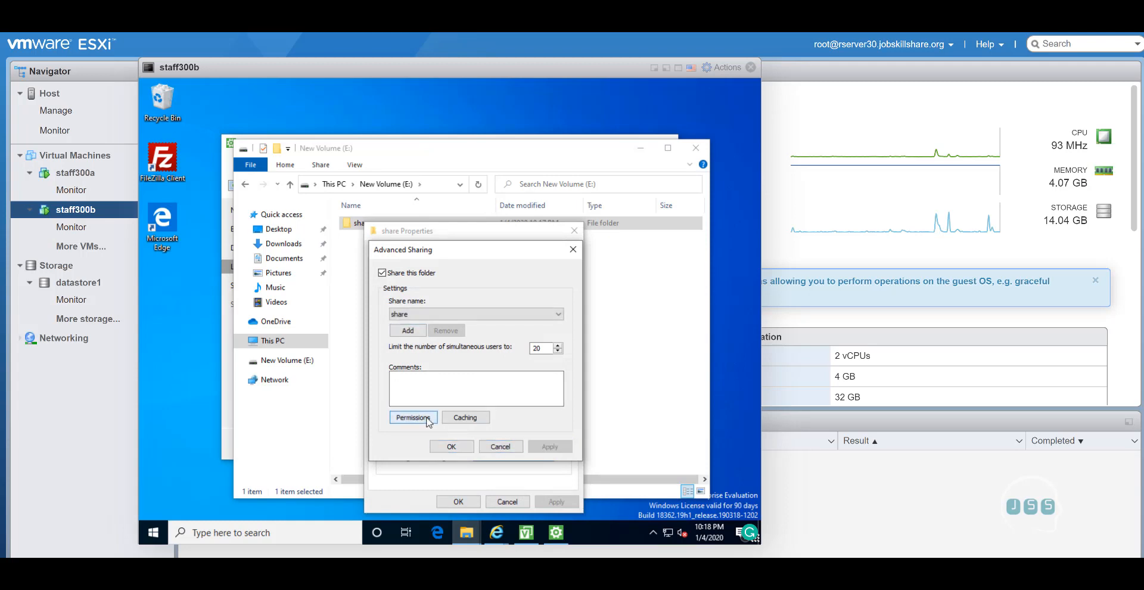
{"action": "left_click", "coordinate": [451, 446]}
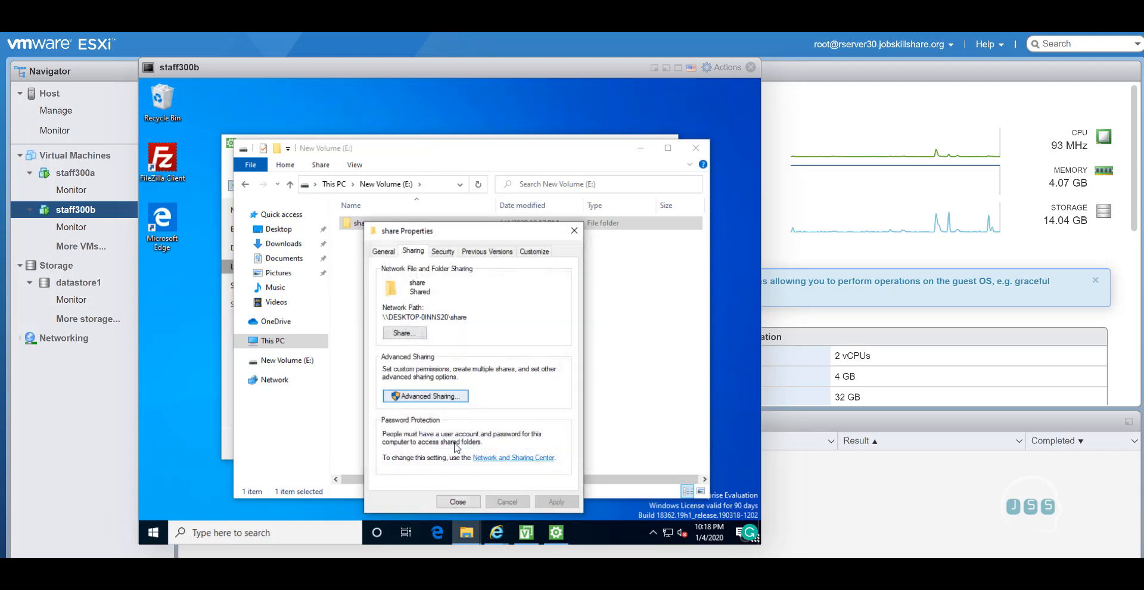
Step: Copy the network path of the share folder and close its properties
{"action": "left_click_drag", "start_coordinate": [469, 318], "coordinate": [389, 320]}
{"action": "right_click", "coordinate": [401, 320]}
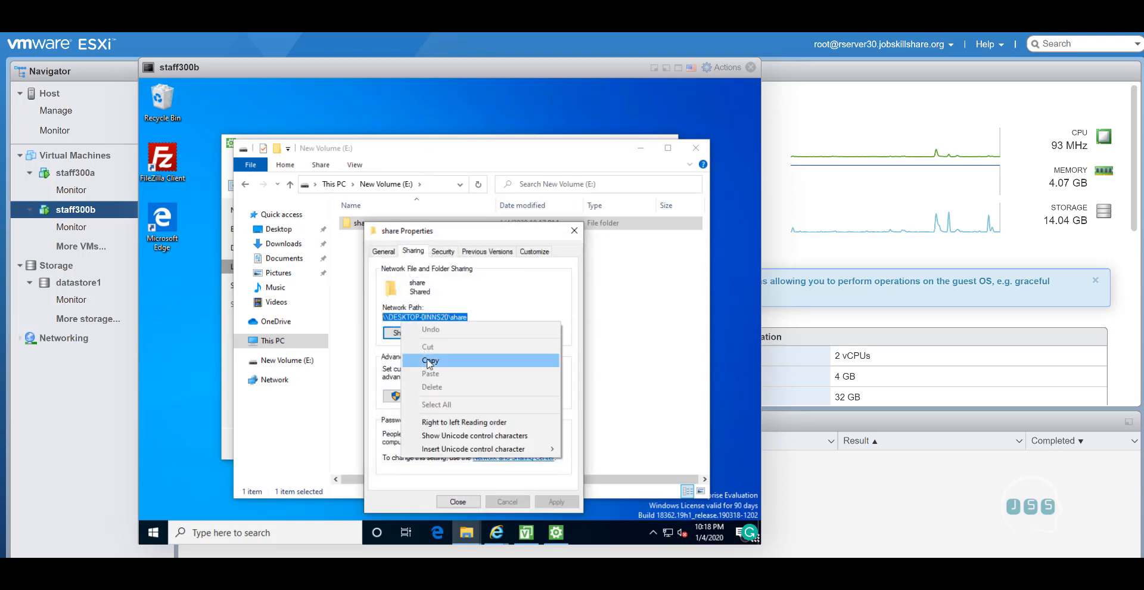
{"action": "left_click", "coordinate": [433, 361]}
{"action": "left_click", "coordinate": [566, 234]}
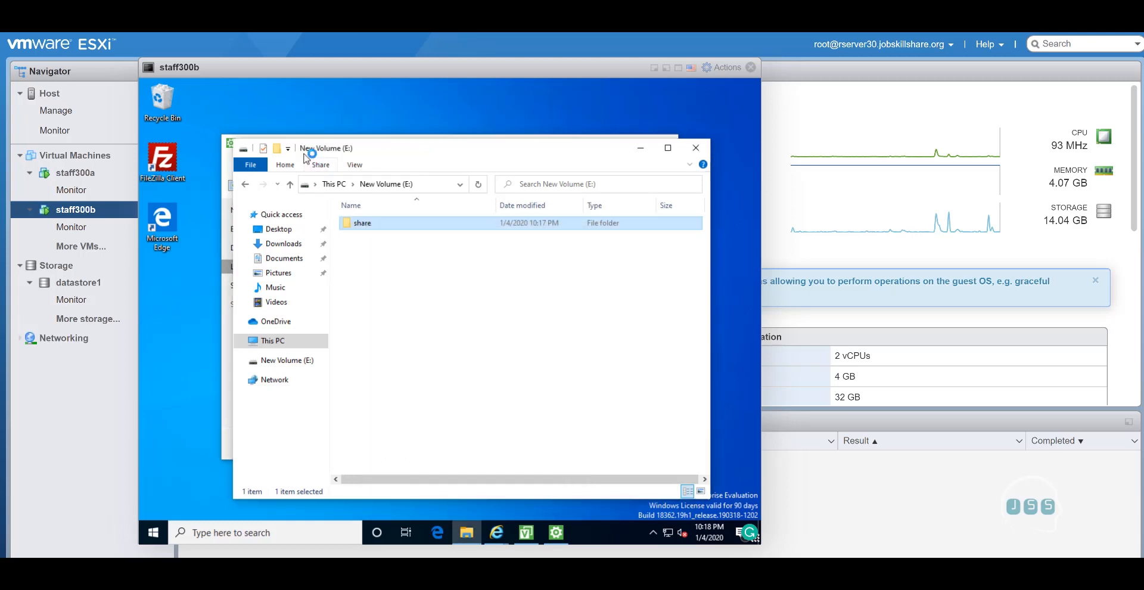
Step: Change the backup job's destination to Shared folder and paste the path \\DESKTOP-0INNS20\share
{"action": "left_click_drag", "start_coordinate": [304, 150], "coordinate": [433, 209]}
{"action": "left_click", "coordinate": [313, 247]}
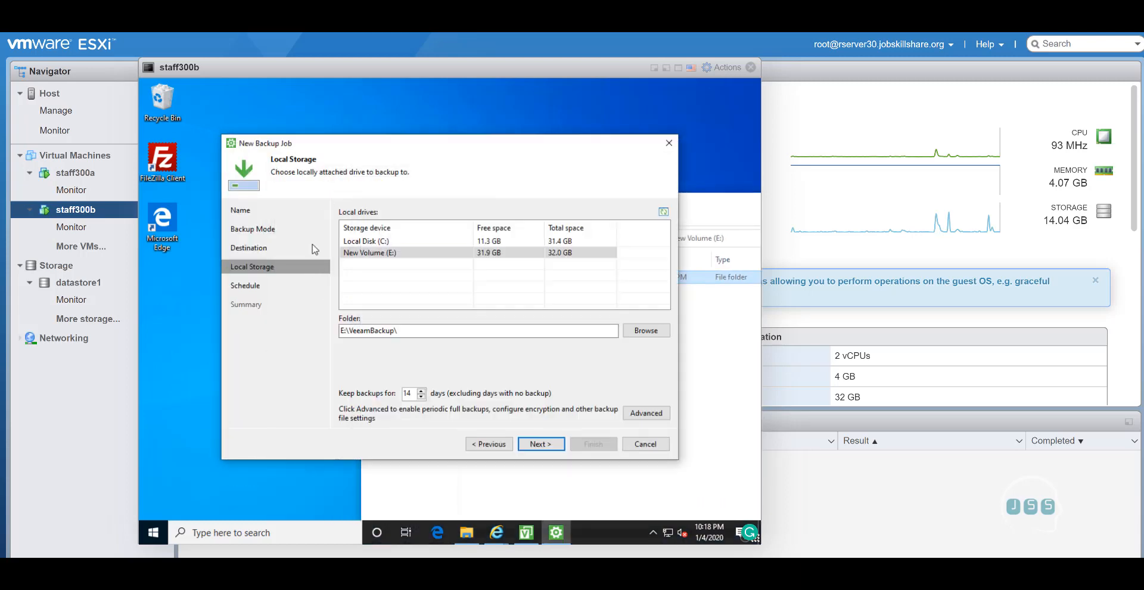
{"action": "left_click", "coordinate": [540, 443]}
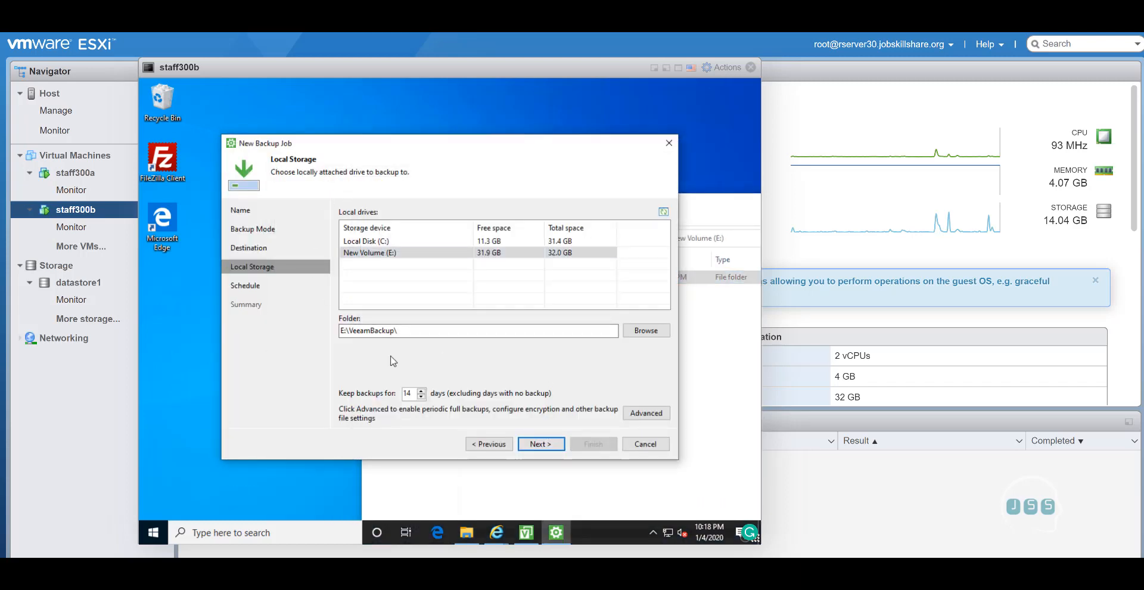
{"action": "left_click", "coordinate": [489, 444]}
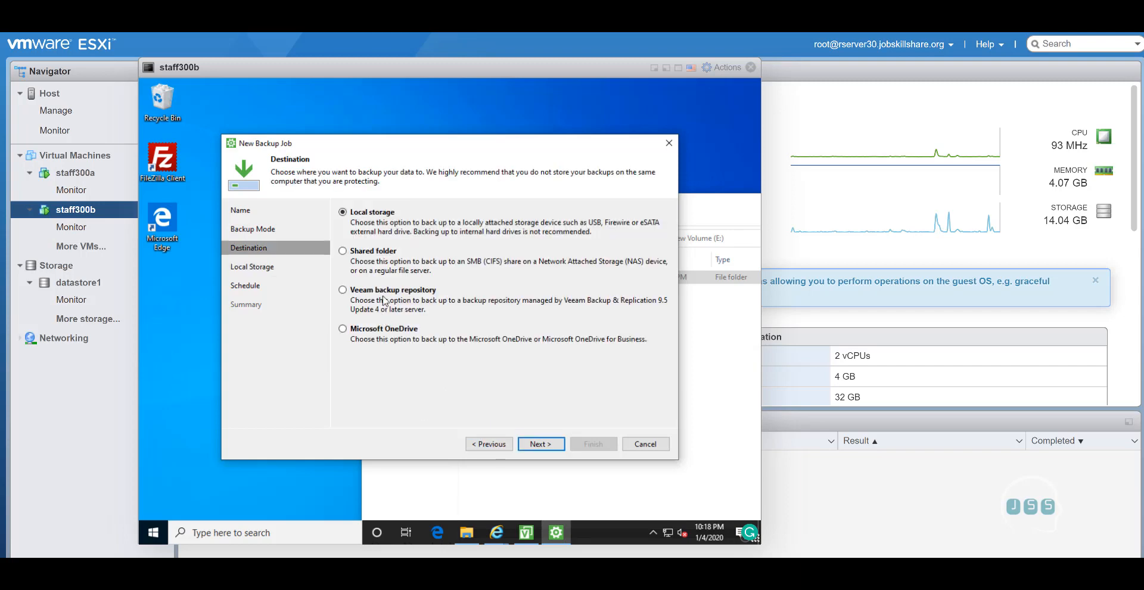
{"action": "left_click", "coordinate": [370, 251]}
{"action": "left_click", "coordinate": [540, 444]}
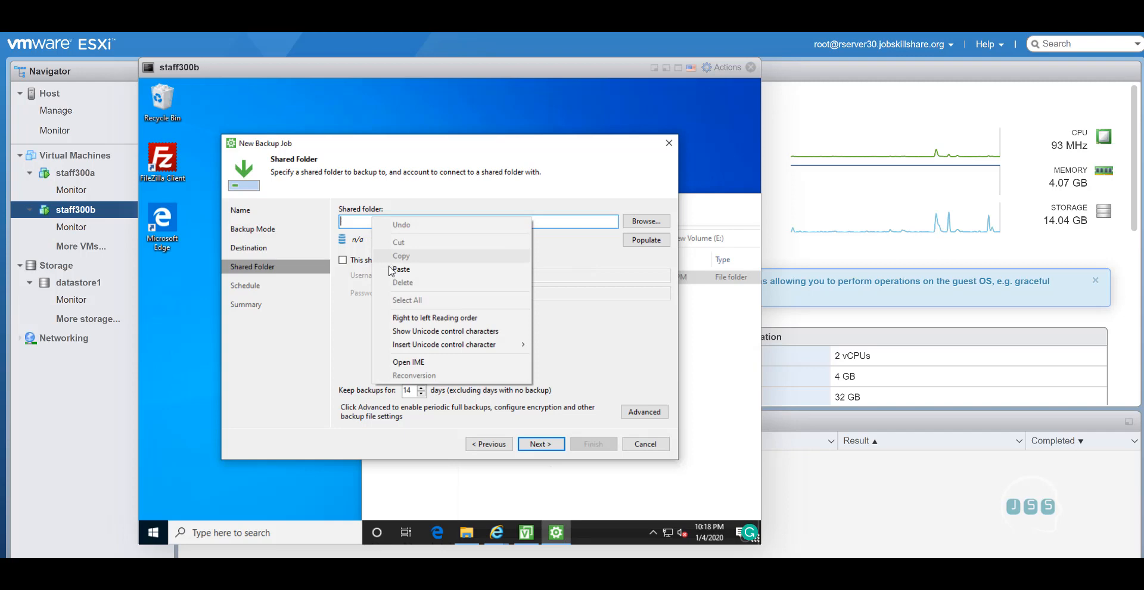
{"action": "left_click", "coordinate": [399, 269]}
Step: Enable access credentials for the share, enter the username DESKTOP-0INNS20\helpdesk and the account password, and continue to the schedule
{"action": "left_click", "coordinate": [343, 260]}
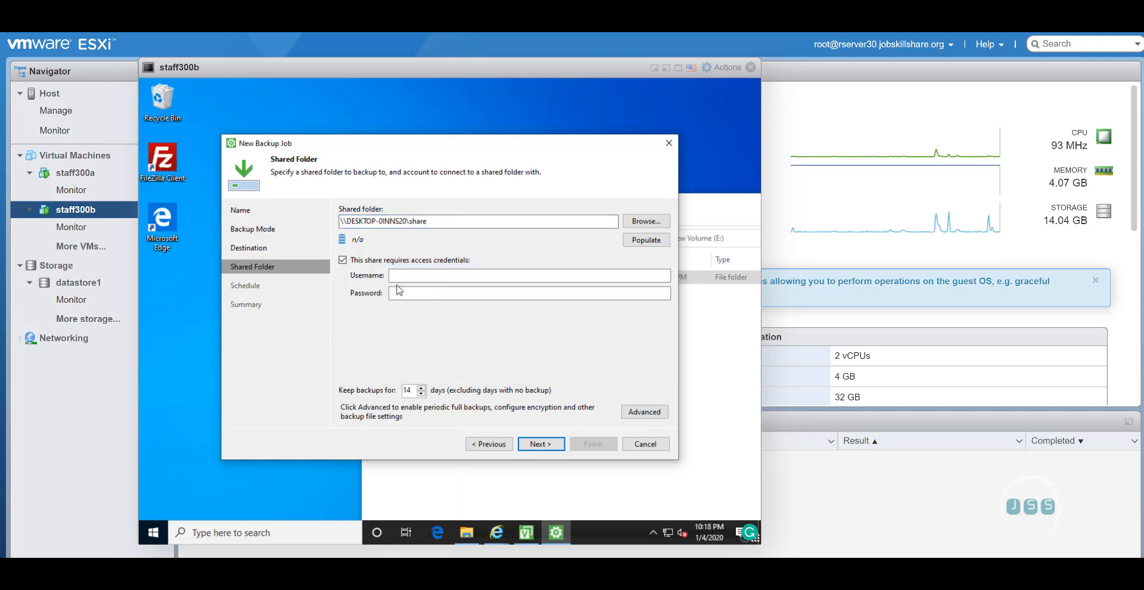
{"action": "left_click", "coordinate": [423, 276]}
{"action": "left_click_drag", "start_coordinate": [407, 221], "coordinate": [347, 221]}
{"action": "right_click", "coordinate": [369, 226]}
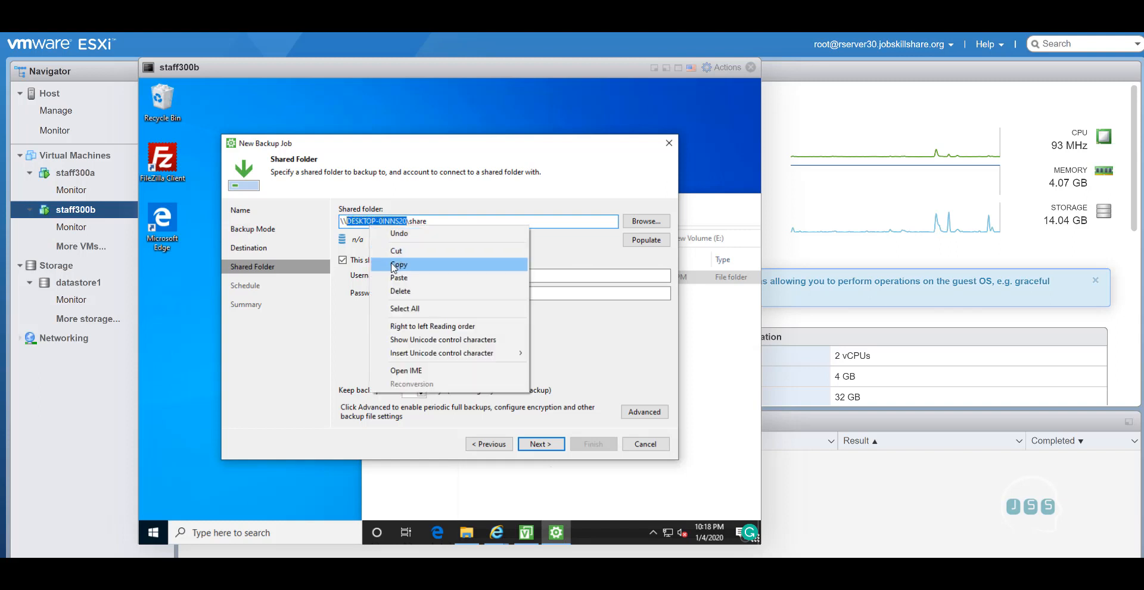
{"action": "left_click", "coordinate": [395, 264]}
{"action": "left_click", "coordinate": [401, 276]}
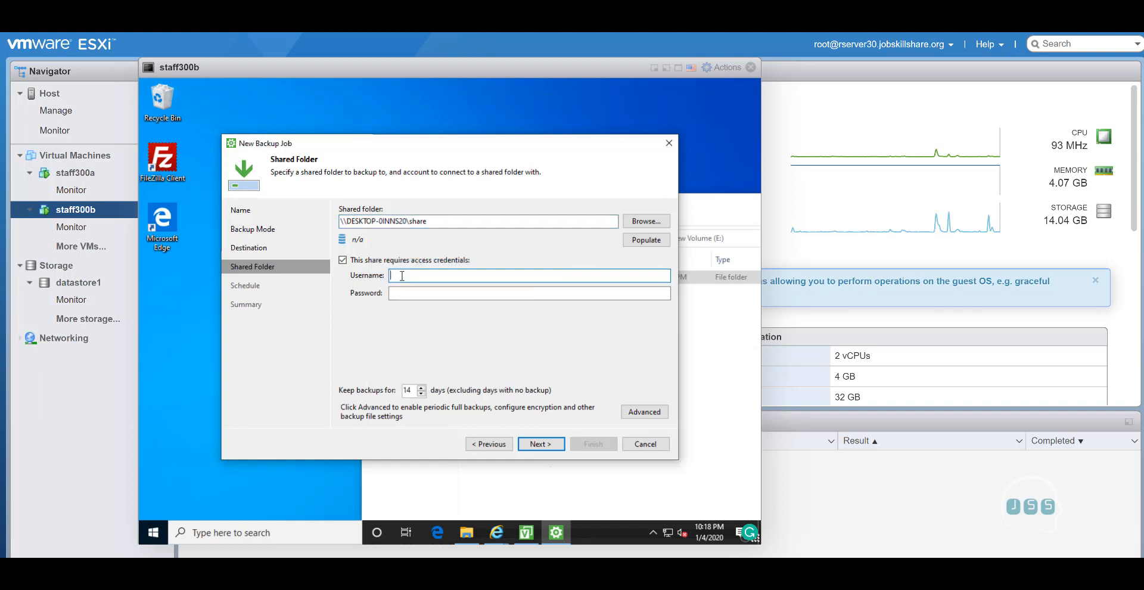
{"action": "key", "text": "ctrl+v"}
{"action": "type", "text": "\\administra"}
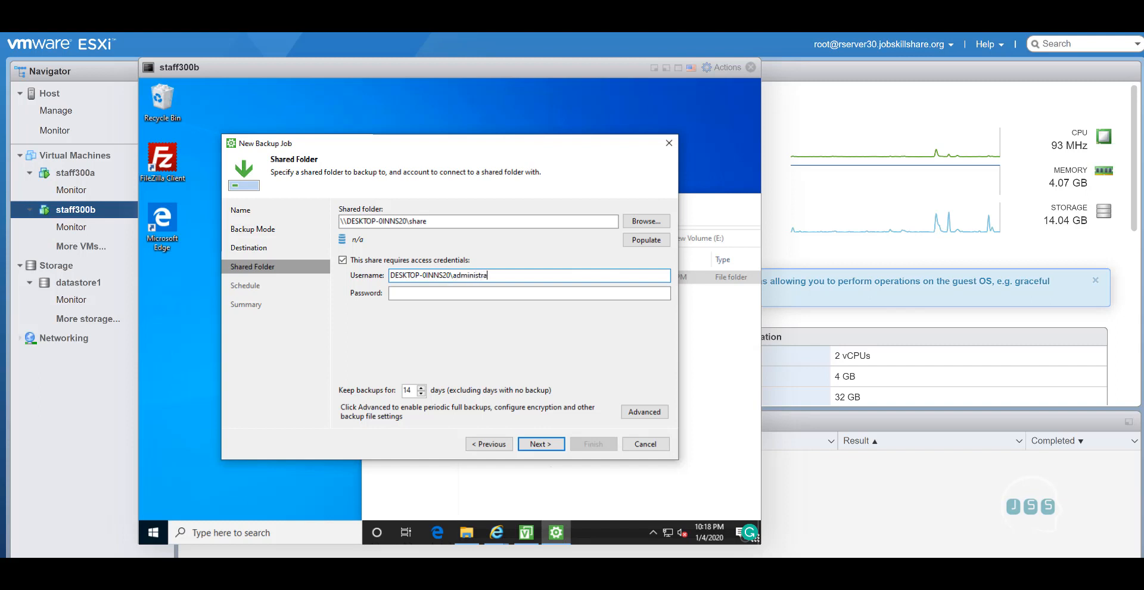
{"action": "key", "text": "BackSpace"}
{"action": "key", "text": "BackSpace"}
{"action": "key", "text": "BackSpace"}
{"action": "key", "text": "BackSpace"}
{"action": "key", "text": "BackSpace"}
{"action": "key", "text": "BackSpace"}
{"action": "key", "text": "BackSpace"}
{"action": "key", "text": "BackSpace"}
{"action": "key", "text": "BackSpace"}
{"action": "key", "text": "BackSpace"}
{"action": "type", "text": "helpdesk"}
{"action": "key", "text": "Tab"}
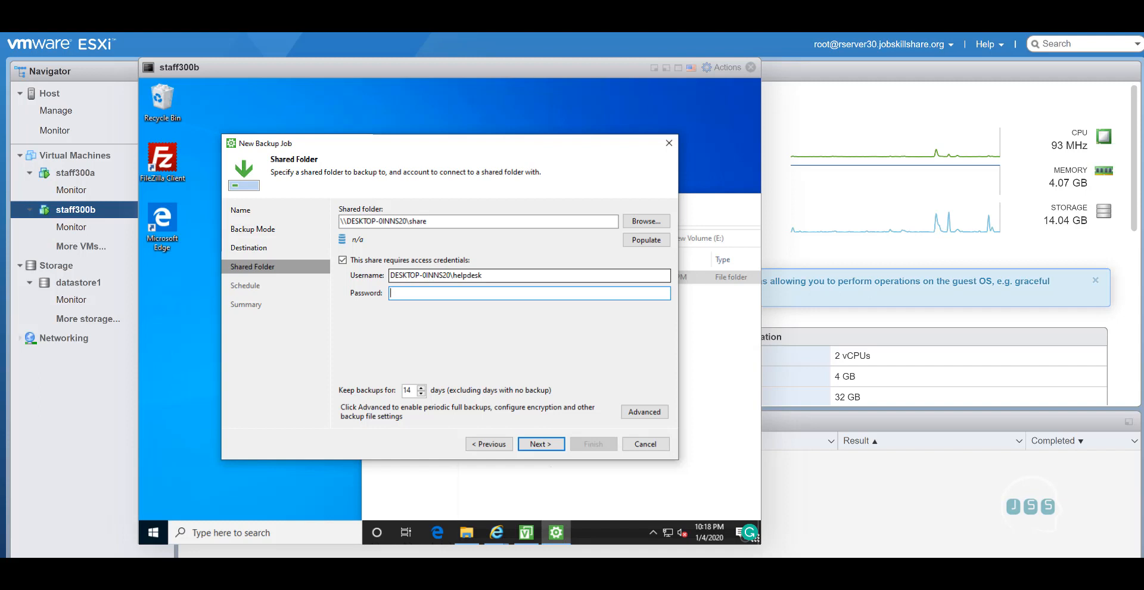
{"action": "type", "text": "***********"}
{"action": "left_click", "coordinate": [549, 446]}
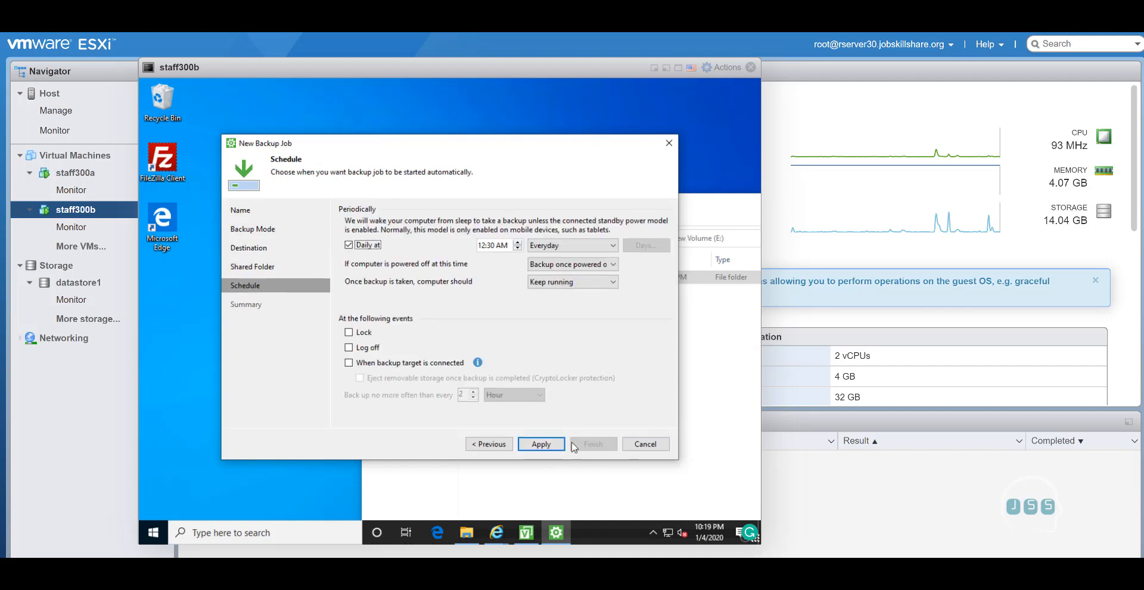
Step: Apply the backup job with the everyday 12:30 AM schedule and finish the wizard
{"action": "left_click", "coordinate": [548, 444]}
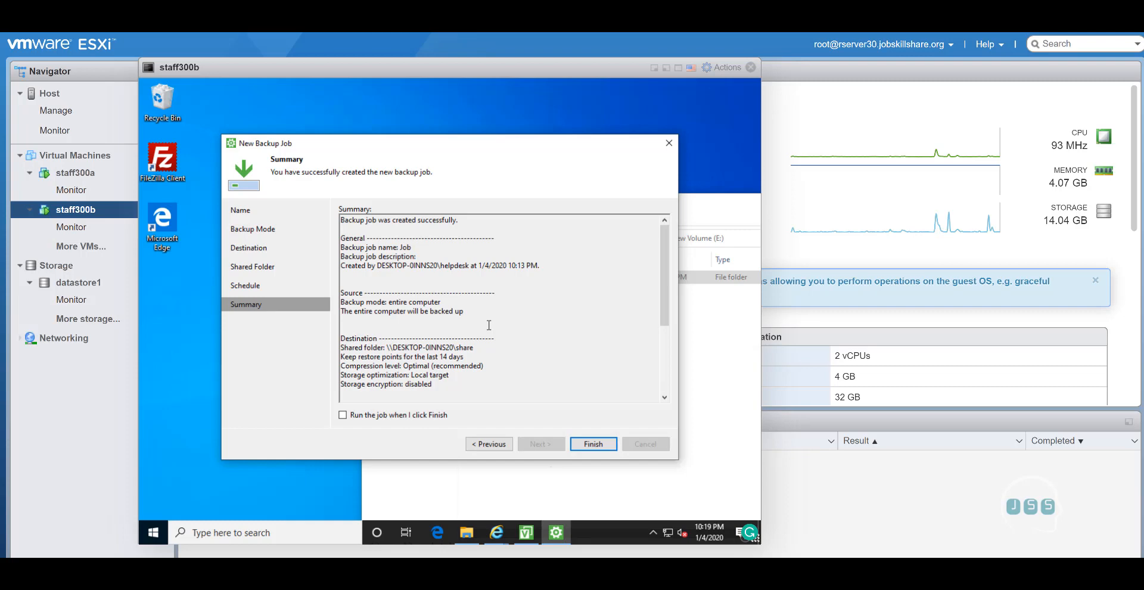
{"action": "left_click", "coordinate": [584, 443]}
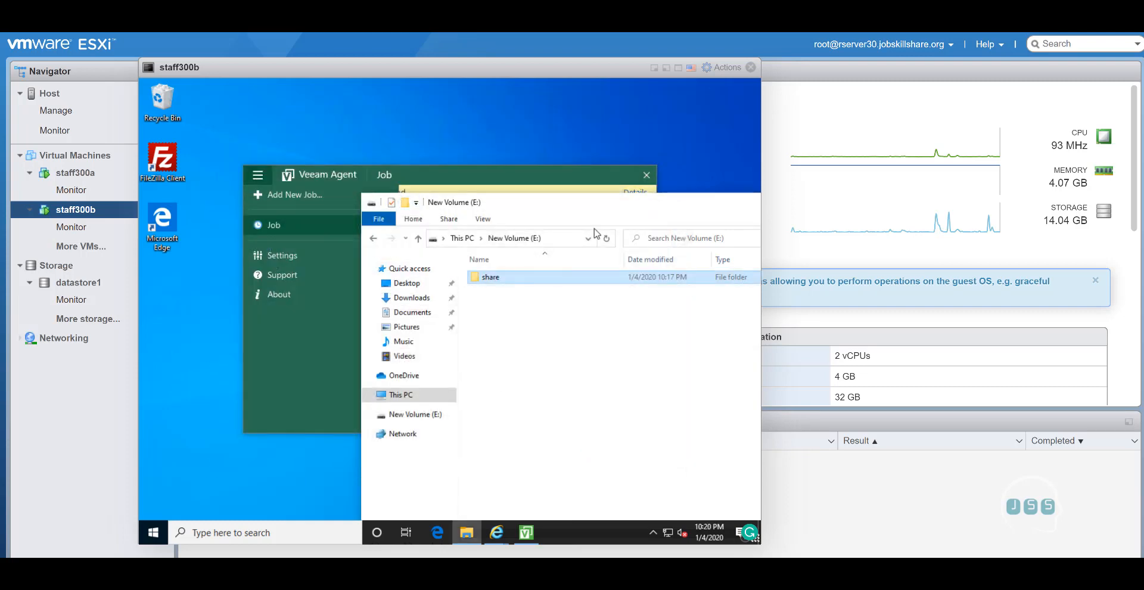
Step: Move the File Explorer and Veeam Agent windows apart and start the job with Backup Now
{"action": "left_click_drag", "start_coordinate": [516, 201], "coordinate": [514, 387]}
{"action": "left_click_drag", "start_coordinate": [448, 173], "coordinate": [386, 87]}
{"action": "mouse_move", "coordinate": [323, 142]}
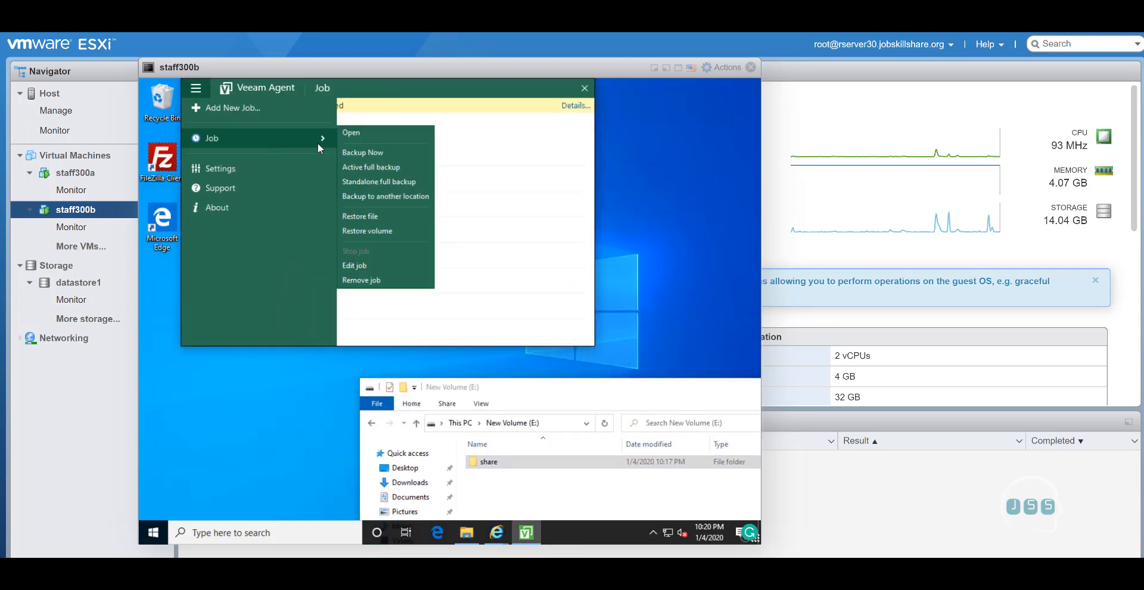
{"action": "left_click", "coordinate": [295, 136]}
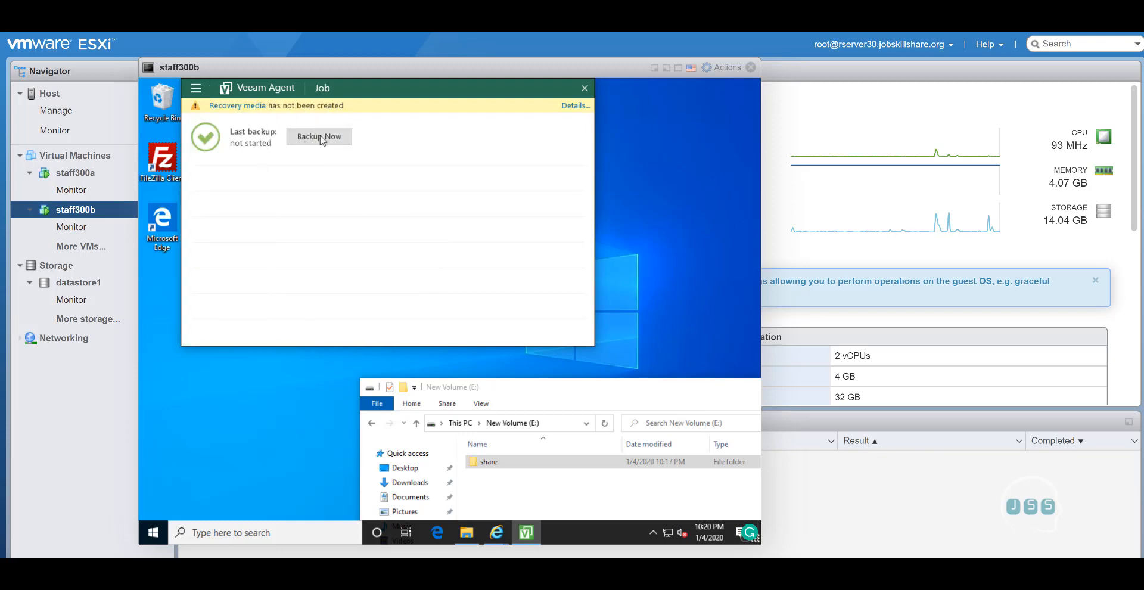
{"action": "left_click", "coordinate": [199, 89]}
{"action": "mouse_move", "coordinate": [213, 139]}
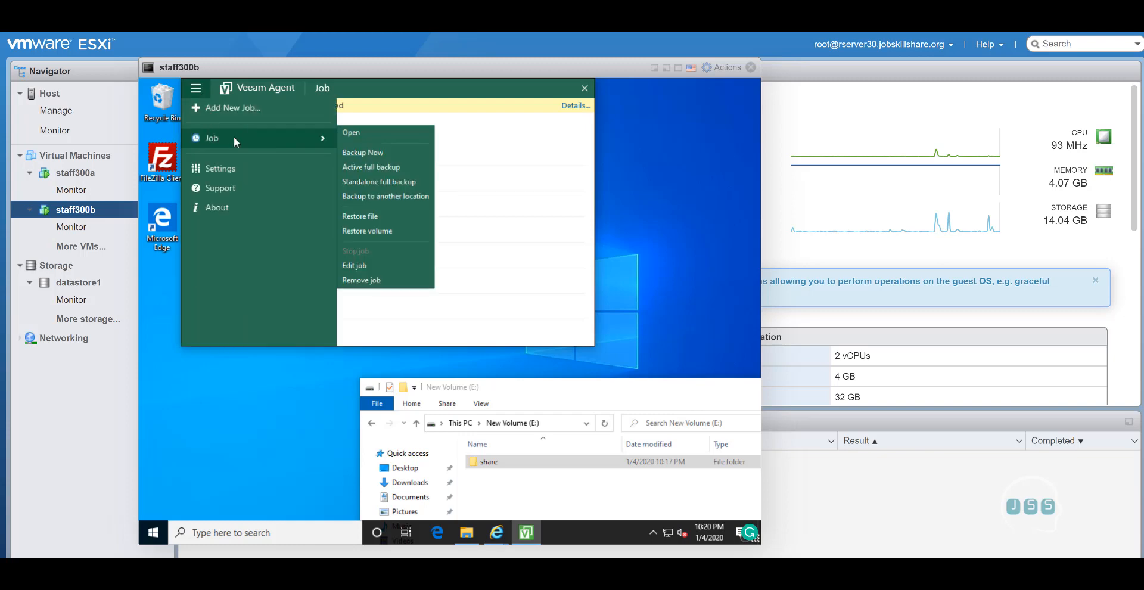
{"action": "left_click", "coordinate": [359, 154]}
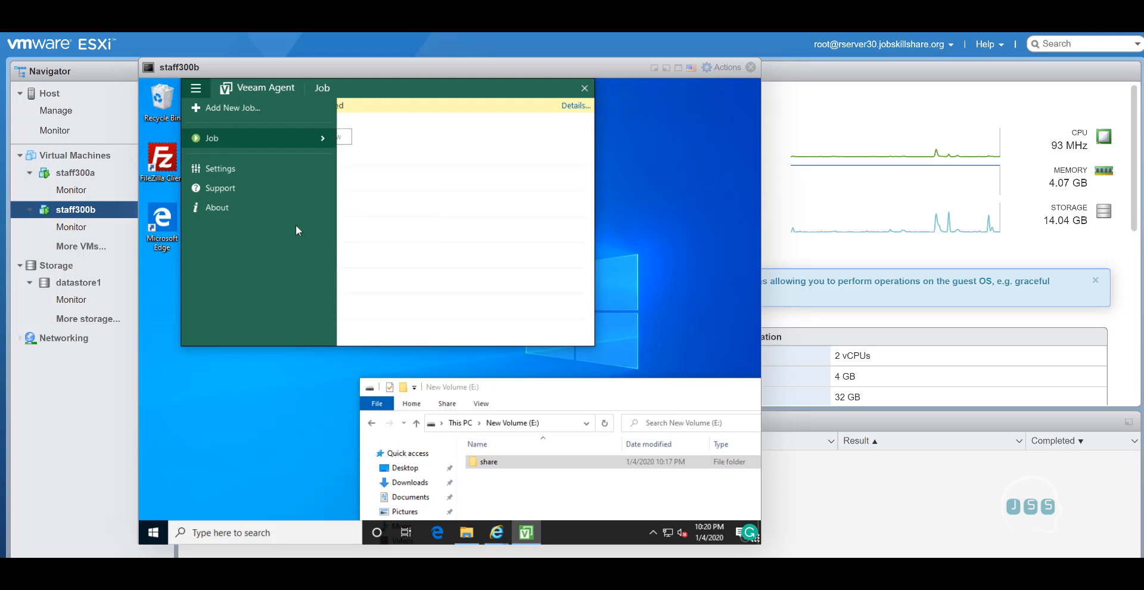
{"action": "left_click", "coordinate": [387, 206]}
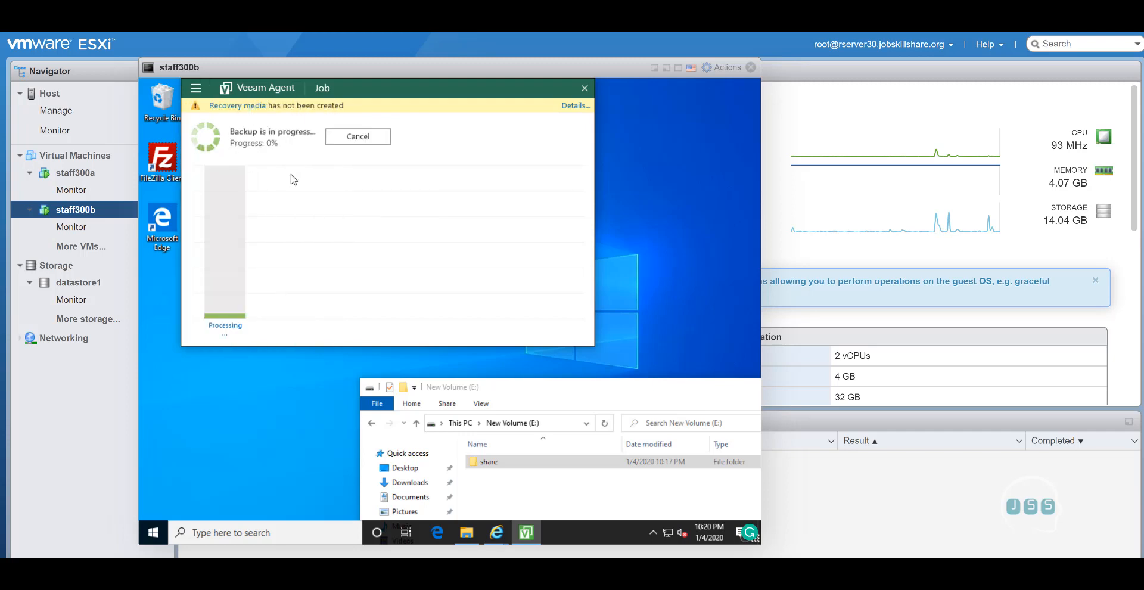
Step: Open the share folder on New Volume (E:) to check for backup output
{"action": "left_click_drag", "start_coordinate": [492, 390], "coordinate": [398, 94]}
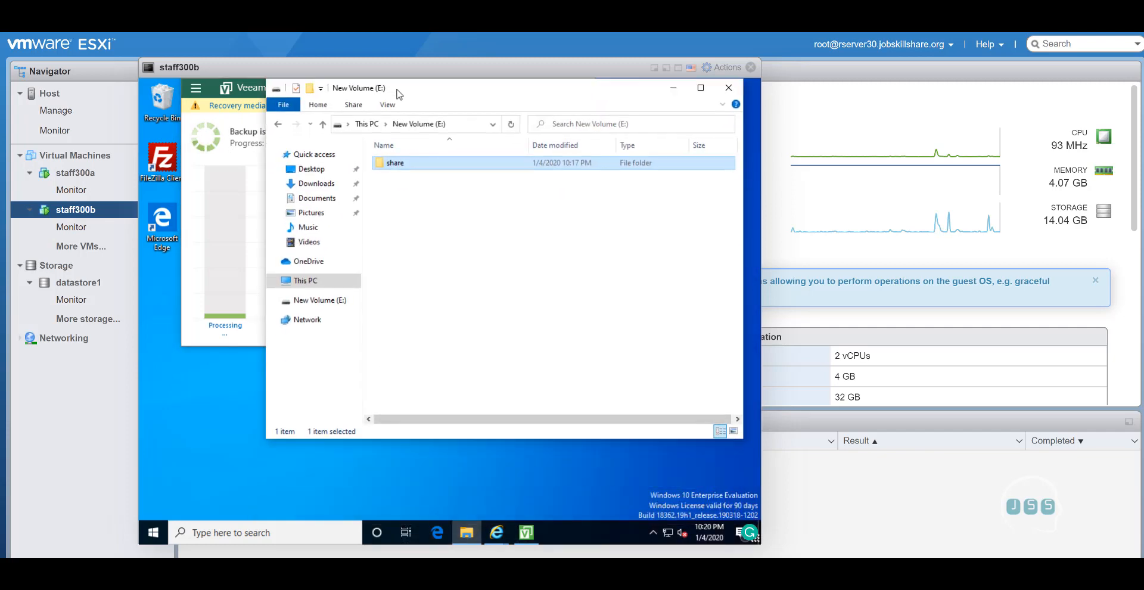
{"action": "double_click", "coordinate": [394, 164]}
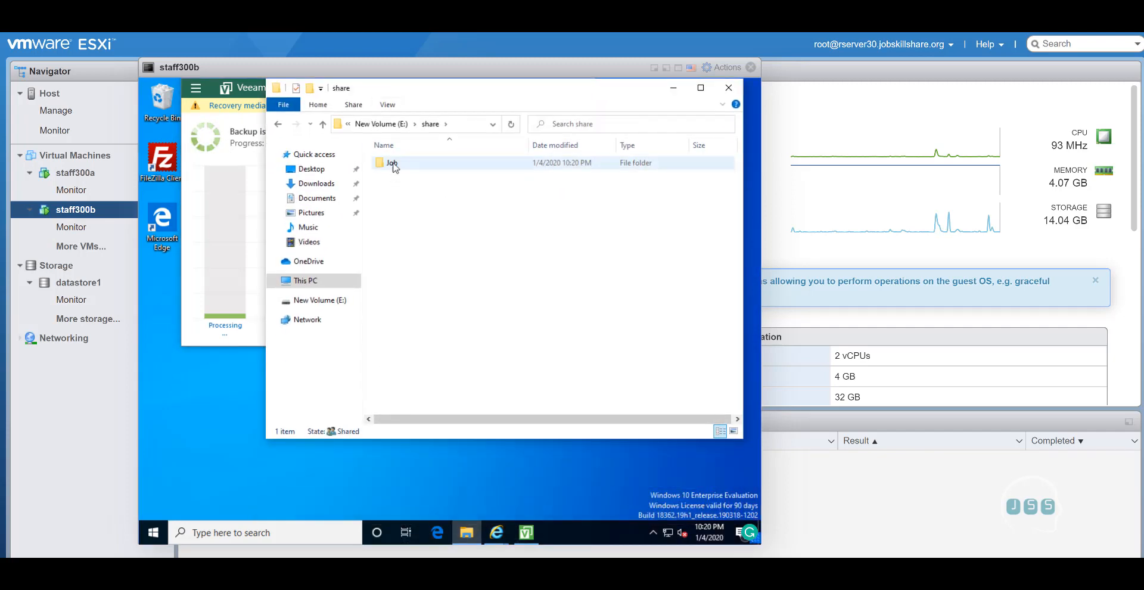
Step: Open the Job folder inside the share to inspect the backup files, and bring the Veeam Agent job progress window forward
{"action": "double_click", "coordinate": [393, 165]}
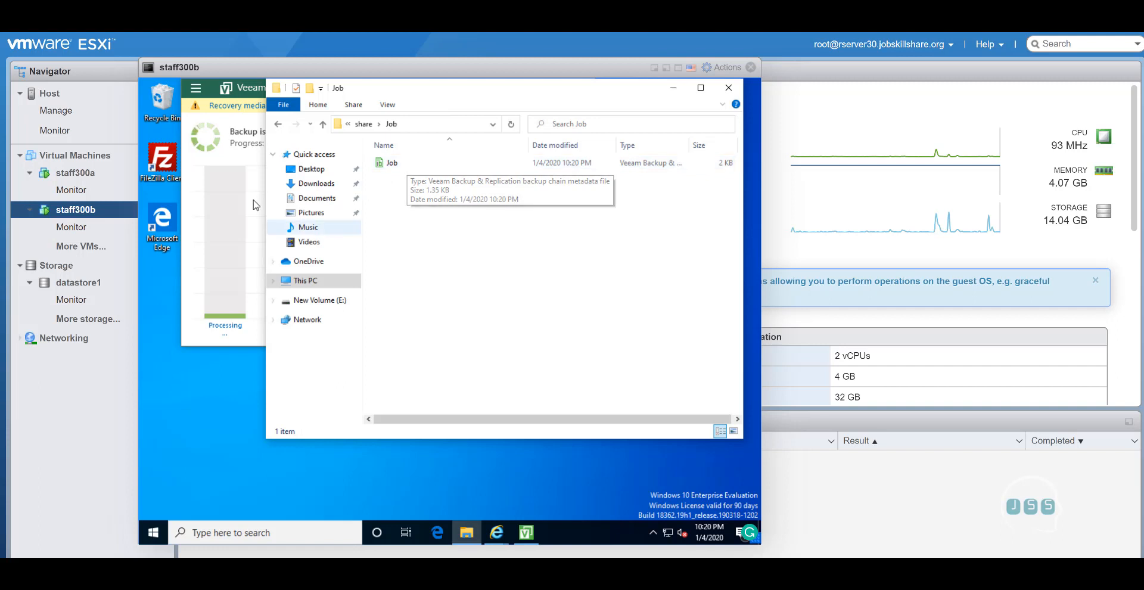
{"action": "left_click", "coordinate": [249, 93]}
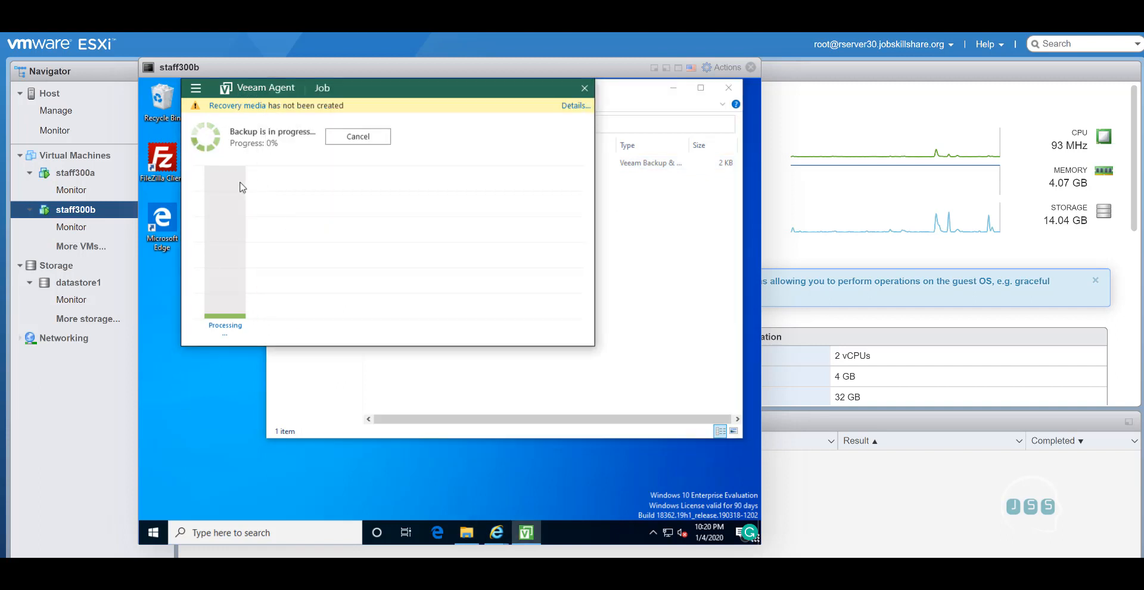
{"action": "mouse_move", "coordinate": [239, 188]}
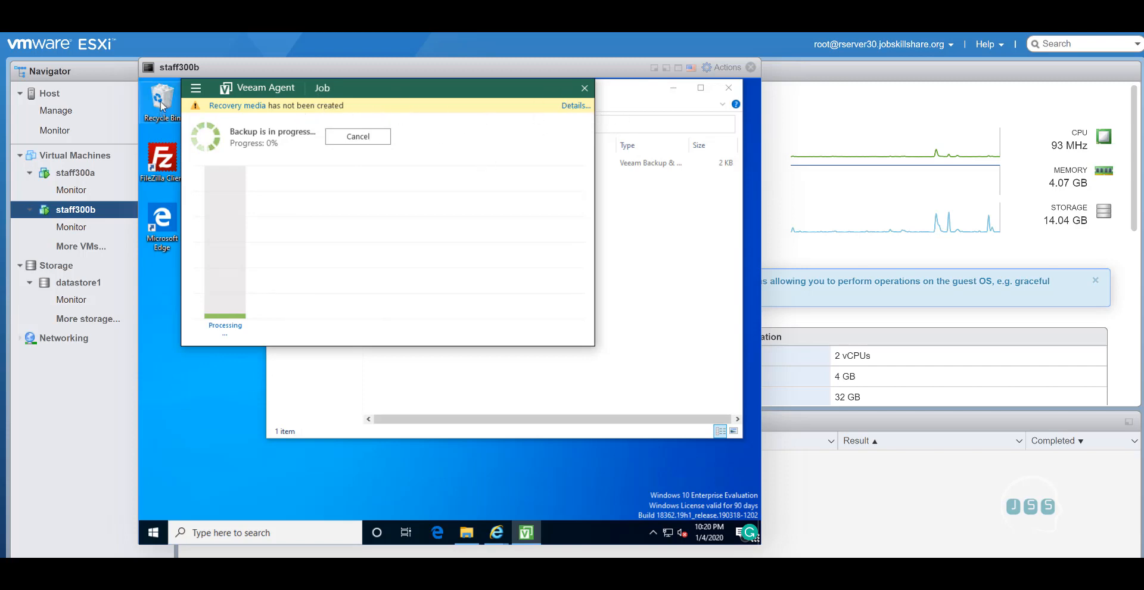
Step: View the Veeam Agent version and update information, and bring the Job folder window forward to recheck the backup files
{"action": "left_click", "coordinate": [197, 91]}
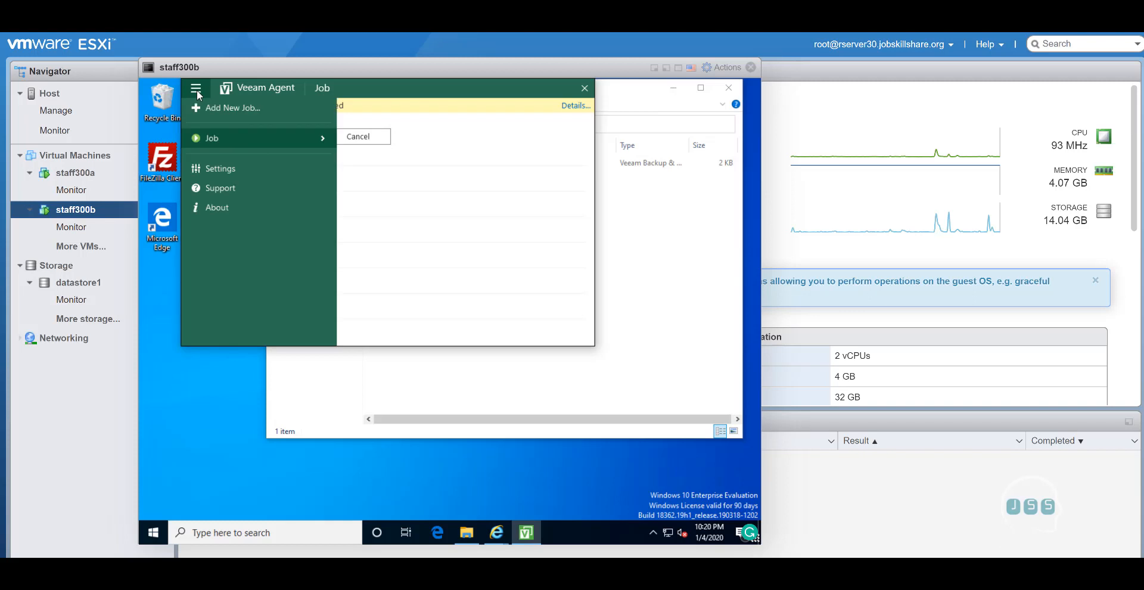
{"action": "left_click", "coordinate": [221, 206]}
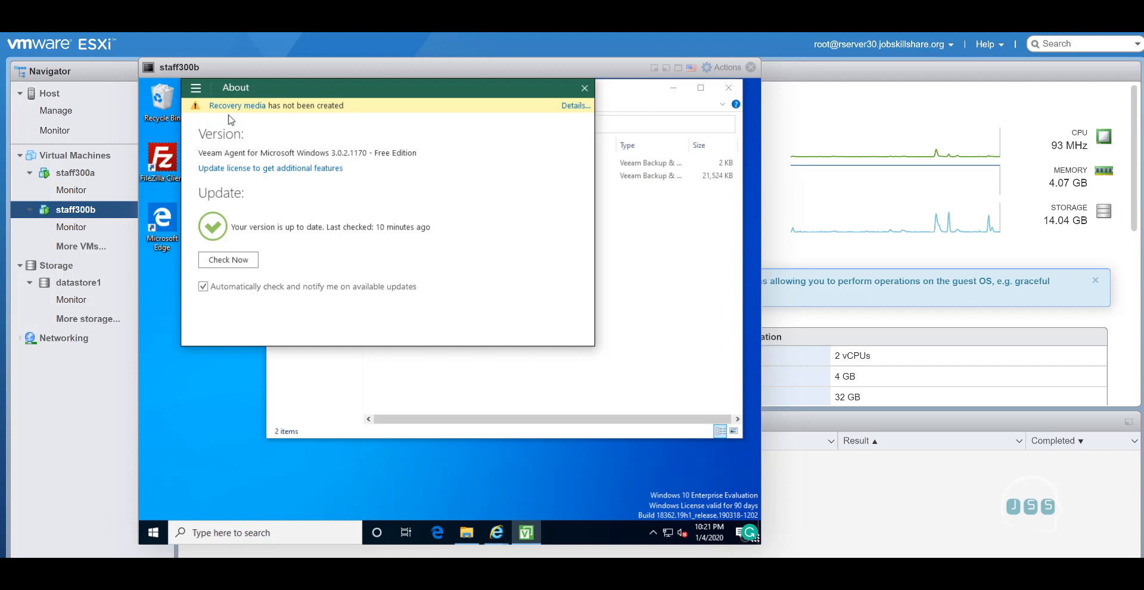
{"action": "left_click", "coordinate": [666, 288]}
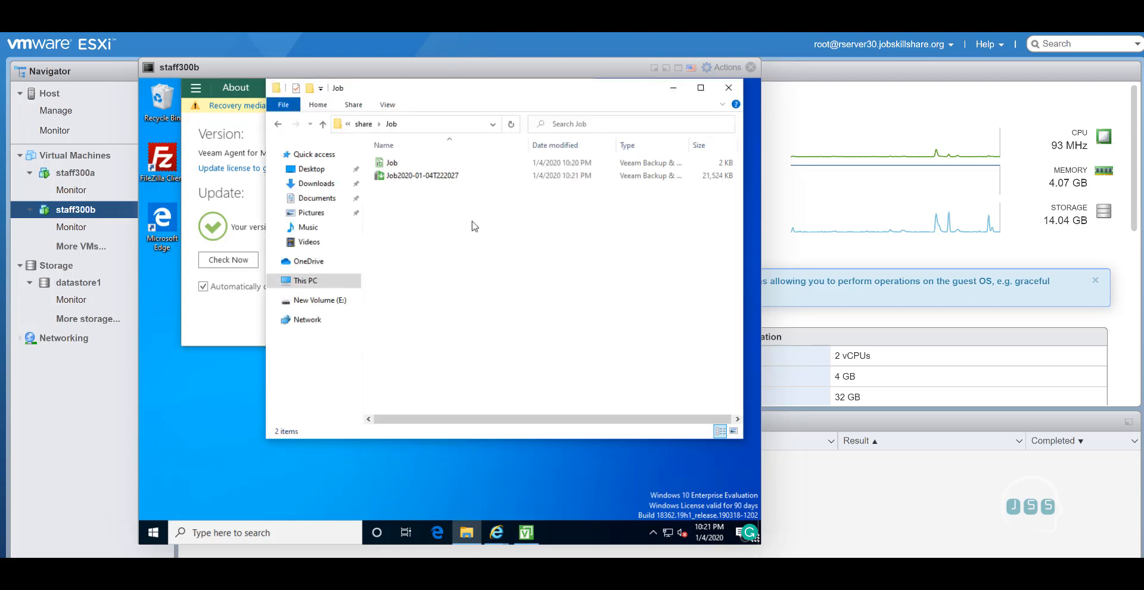
Step: Return Veeam Agent to the backup job view and examine the progress of the running backup
{"action": "left_click", "coordinate": [224, 99]}
{"action": "left_click", "coordinate": [195, 88]}
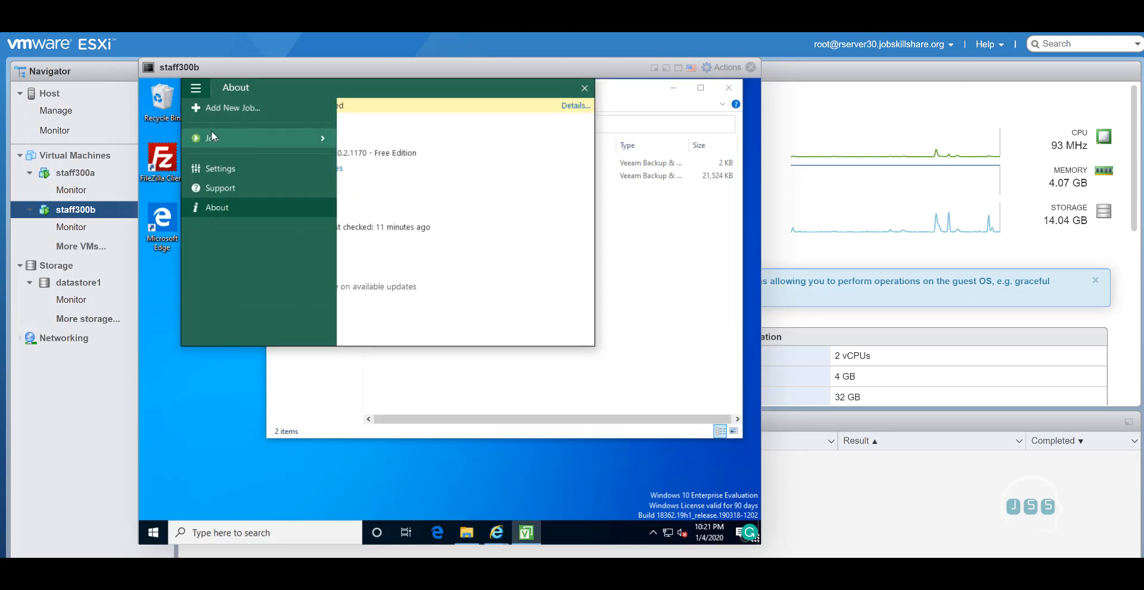
{"action": "left_click", "coordinate": [211, 137]}
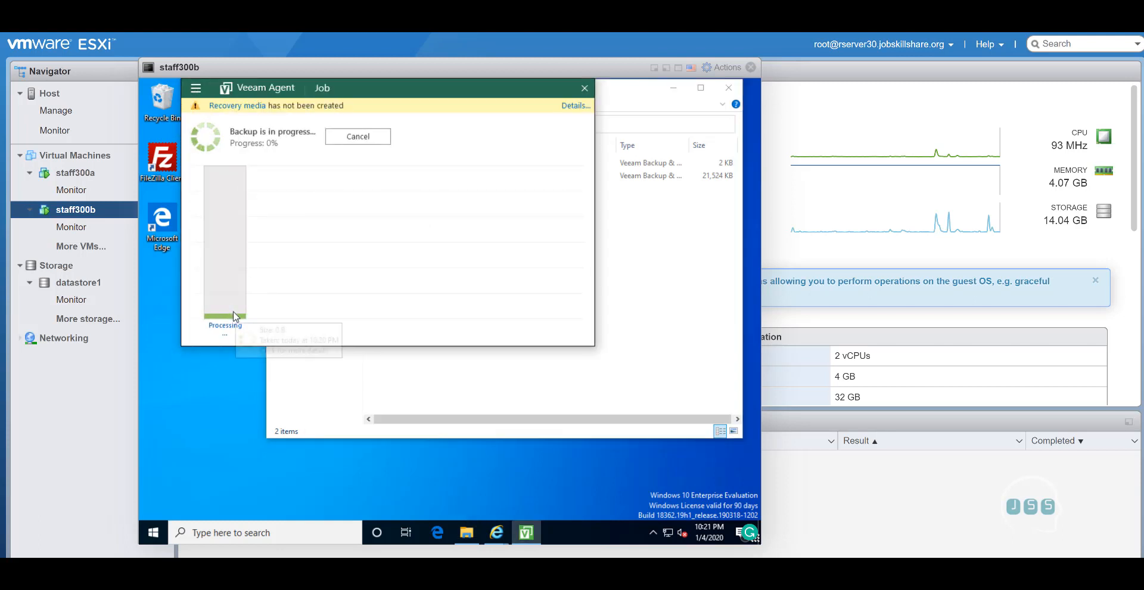
{"action": "mouse_move", "coordinate": [234, 316]}
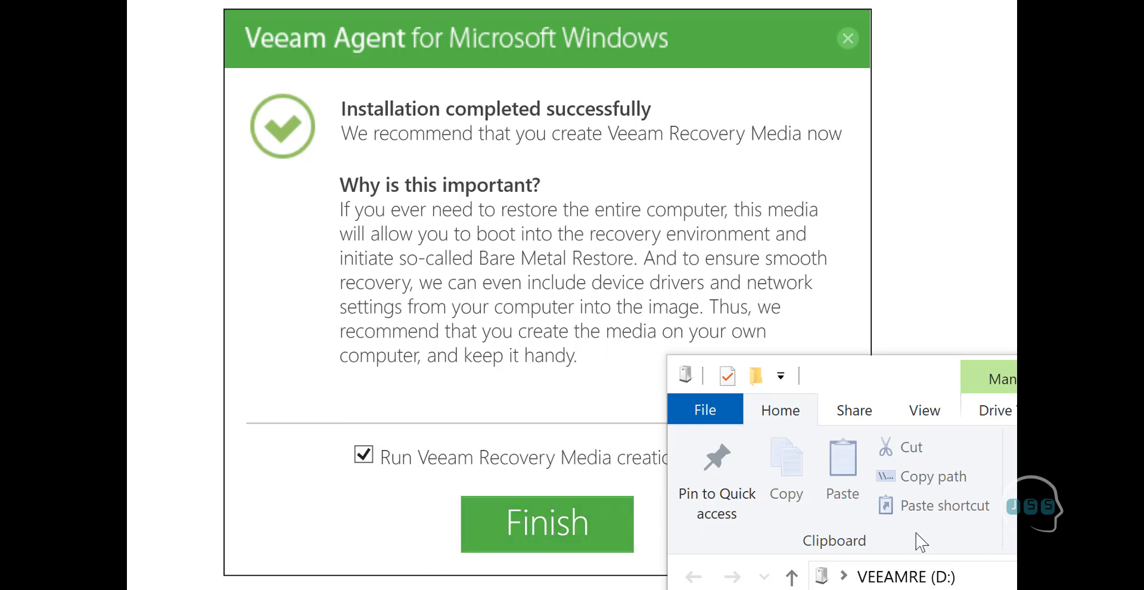
Step: Finish the Veeam Agent installation with recovery media creation enabled, and exclude this computer's network connection settings and hardware drivers from the media
{"action": "left_click", "coordinate": [532, 551]}
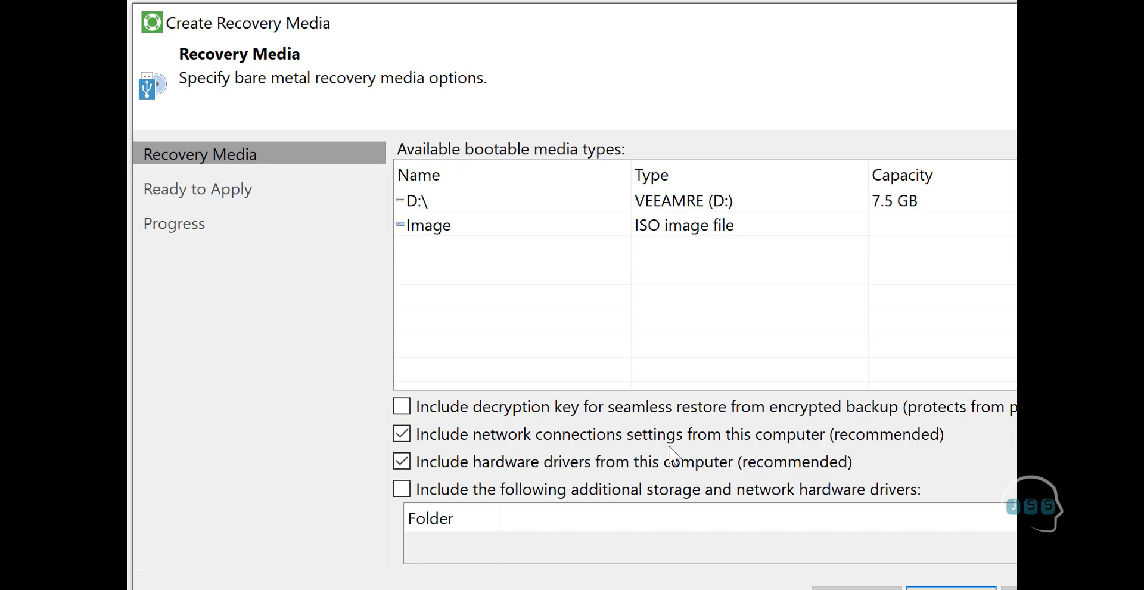
{"action": "left_click", "coordinate": [414, 437]}
{"action": "left_click", "coordinate": [671, 338]}
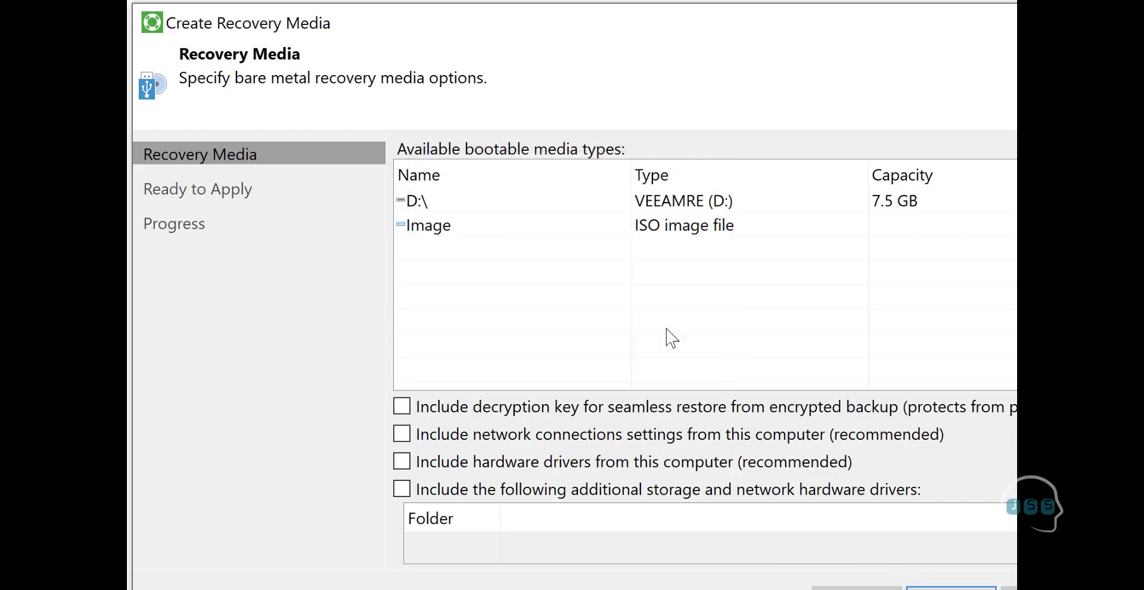
Step: Choose the USB disk D:\ (VEEAMRE) as the recovery media target, accept formatting it, and start creating the media
{"action": "left_click", "coordinate": [454, 205]}
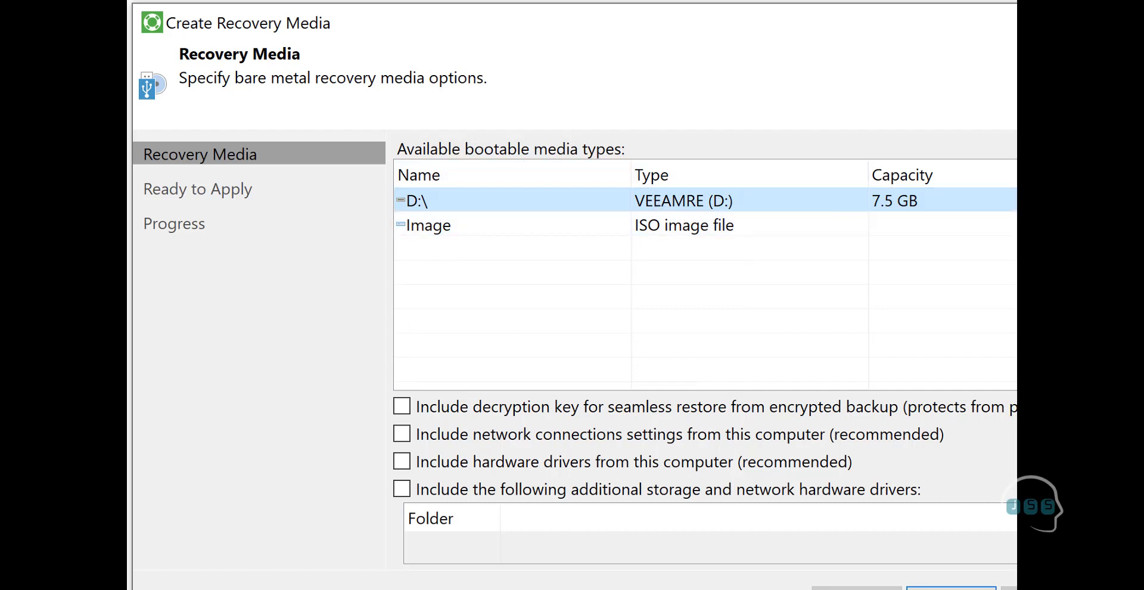
{"action": "left_click", "coordinate": [950, 588]}
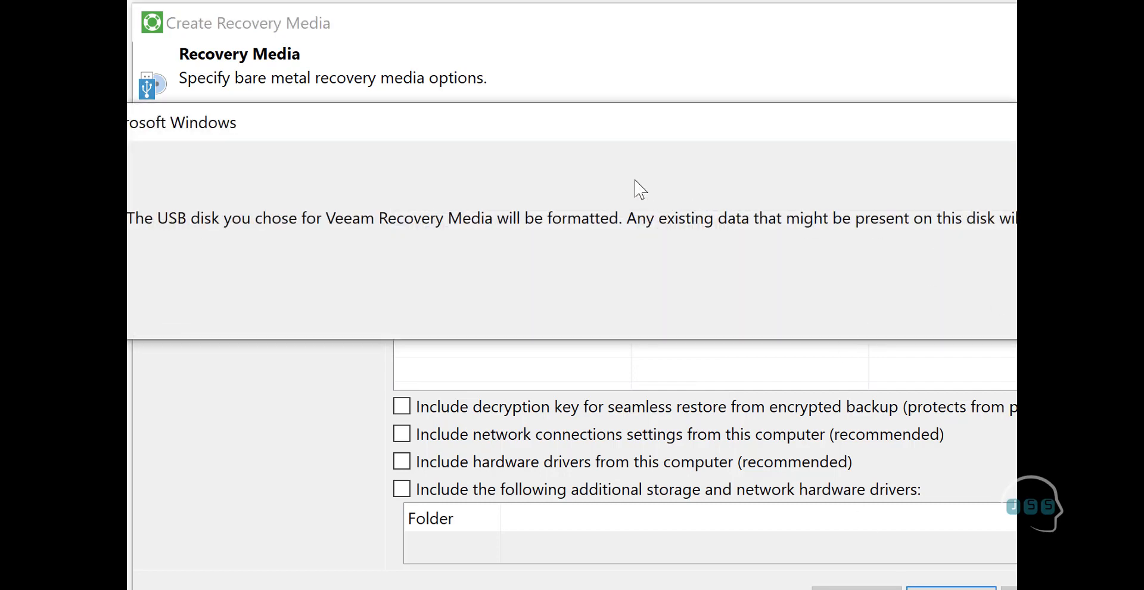
{"action": "left_click_drag", "start_coordinate": [619, 141], "coordinate": [510, 257]}
{"action": "left_click", "coordinate": [956, 424]}
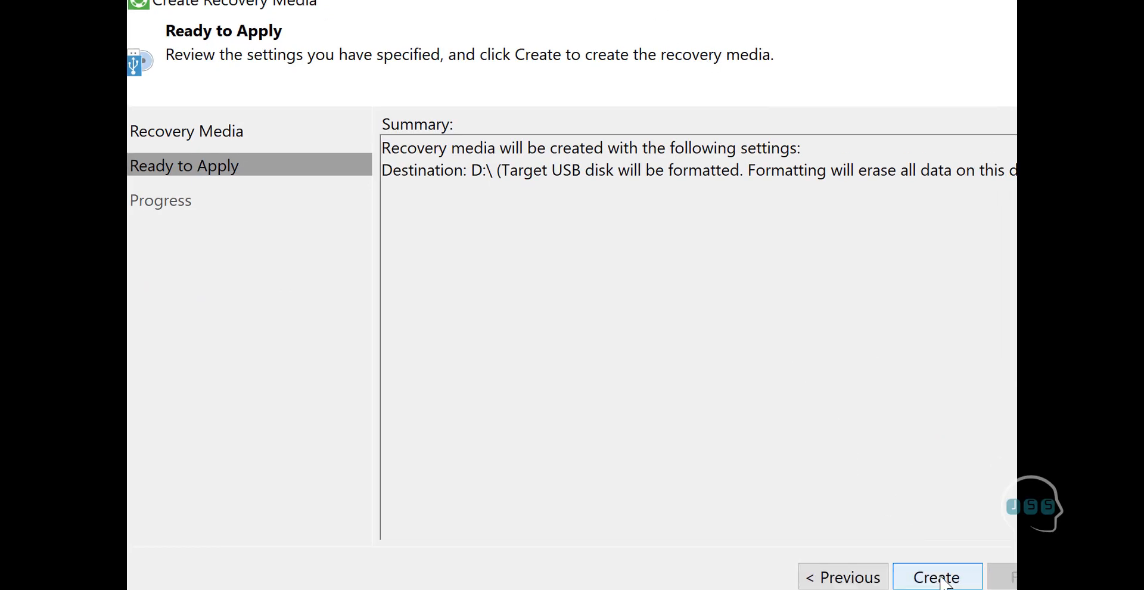
{"action": "left_click", "coordinate": [941, 579]}
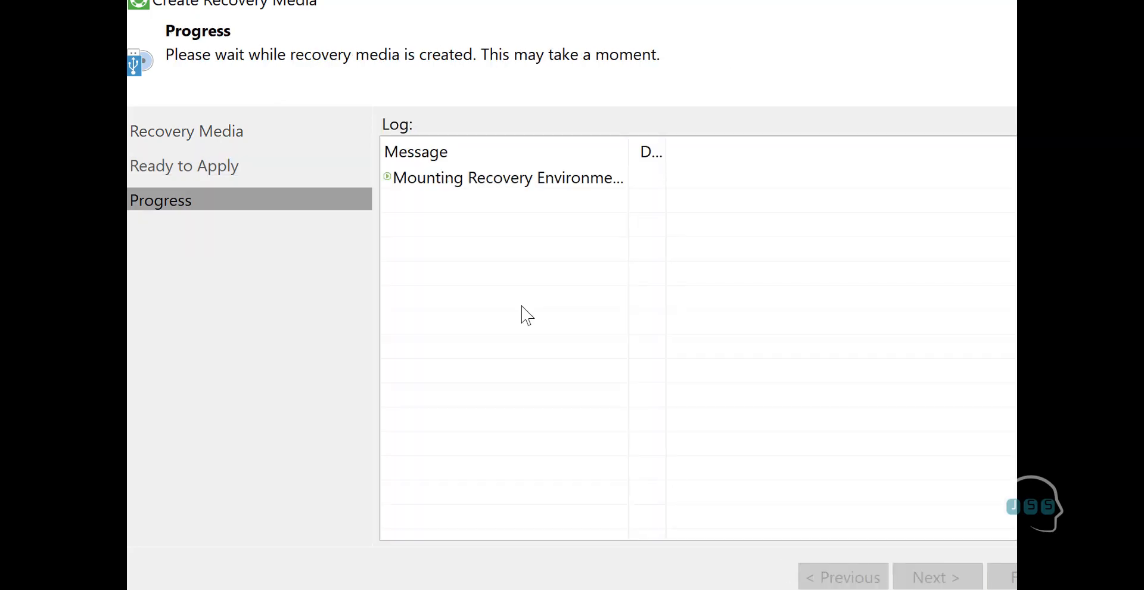